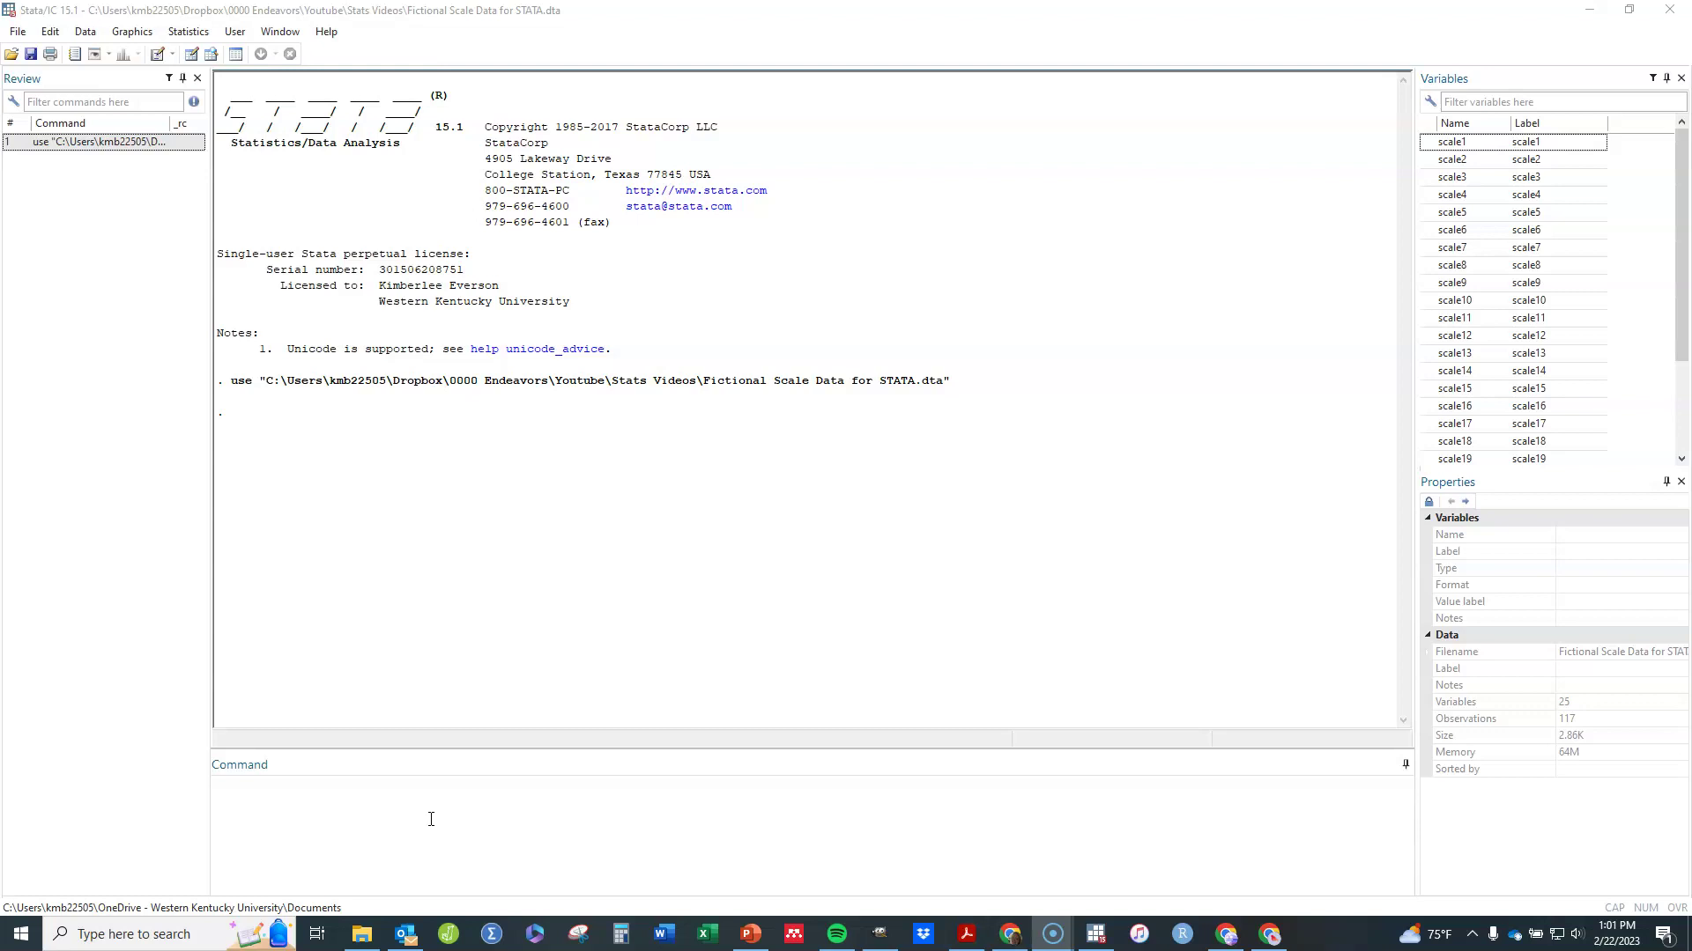
Run 'alpha scale1-scale20' to get a reliability coefficient of 0.8917 across 20 items.
{"action": "left_click", "coordinate": [431, 819]}
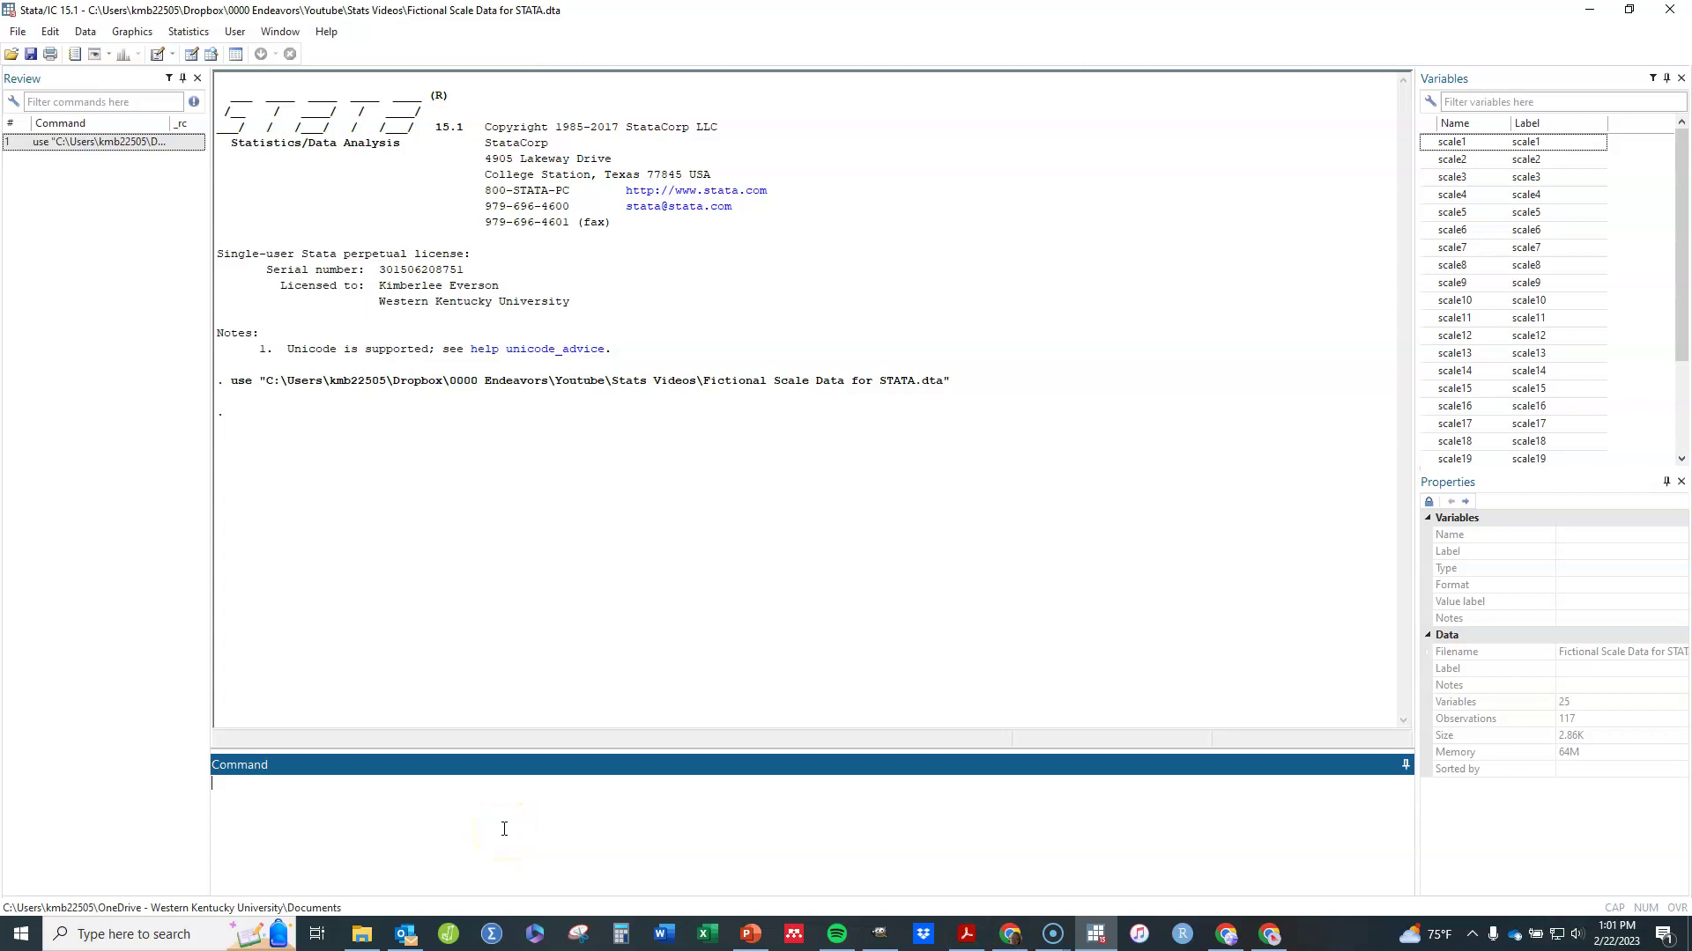
{"action": "type", "text": "alpha scale1-scale20"}
{"action": "key", "text": "Return"}
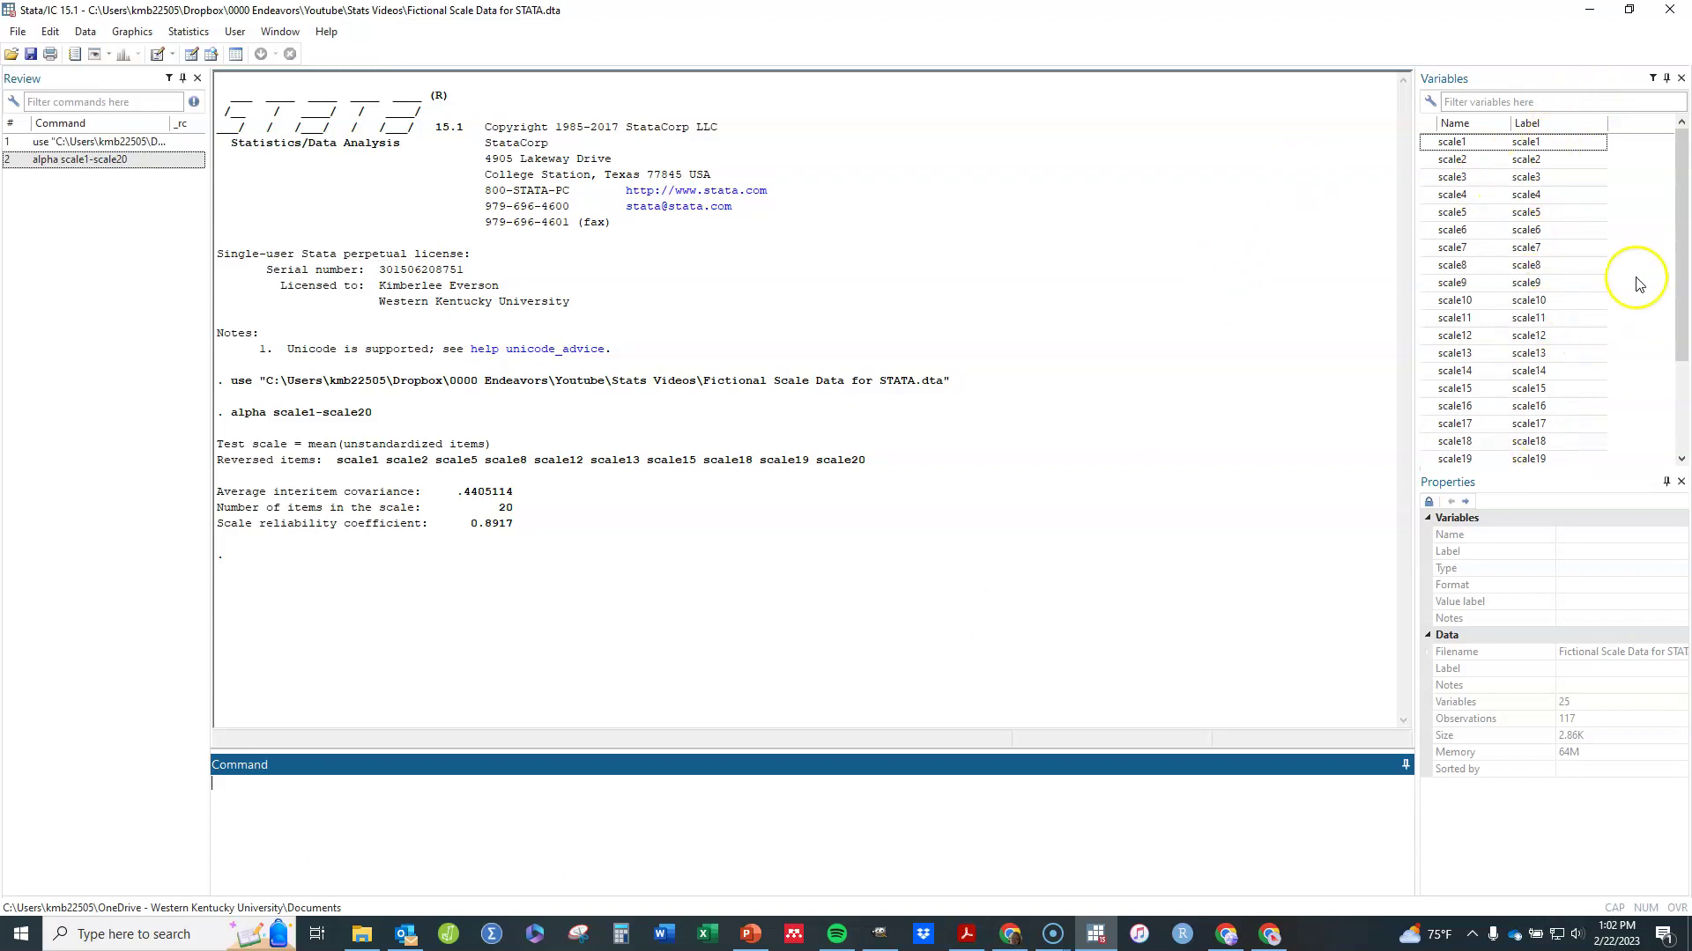
{"action": "left_click_drag", "start_coordinate": [1685, 240], "coordinate": [1680, 186]}
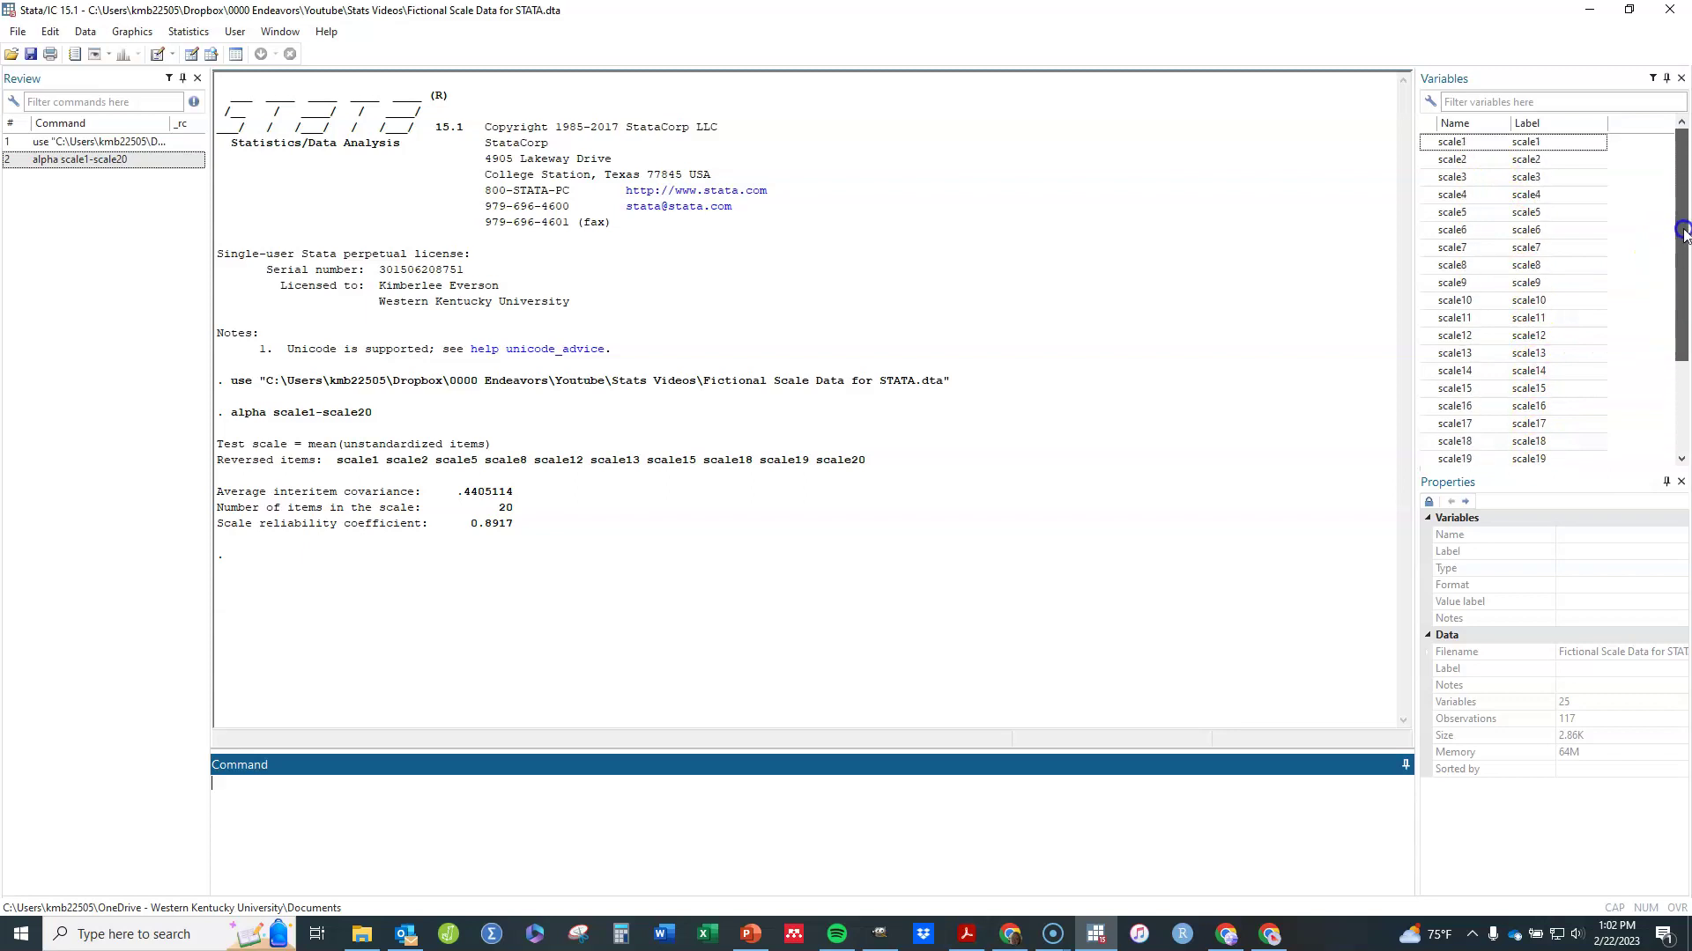
{"action": "left_click", "coordinate": [385, 834]}
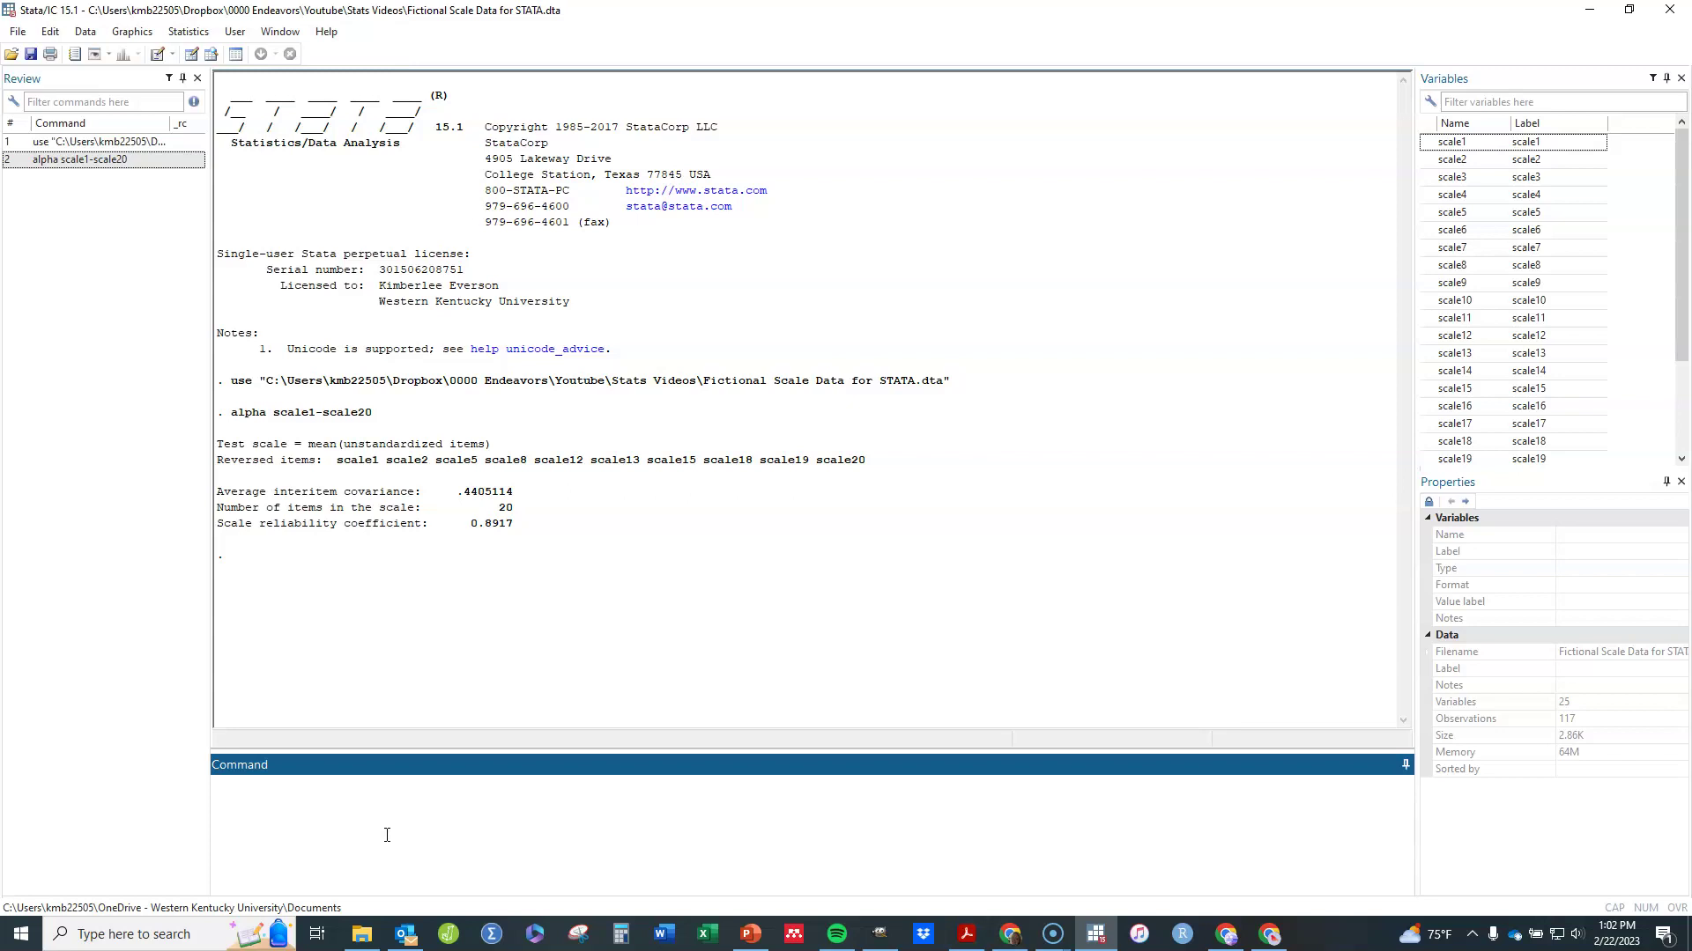
{"action": "left_click", "coordinate": [379, 848]}
{"action": "left_click", "coordinate": [359, 814]}
Rerun the earlier alpha command with ', item' to list each item's correlations and alpha.
{"action": "left_click", "coordinate": [118, 158]}
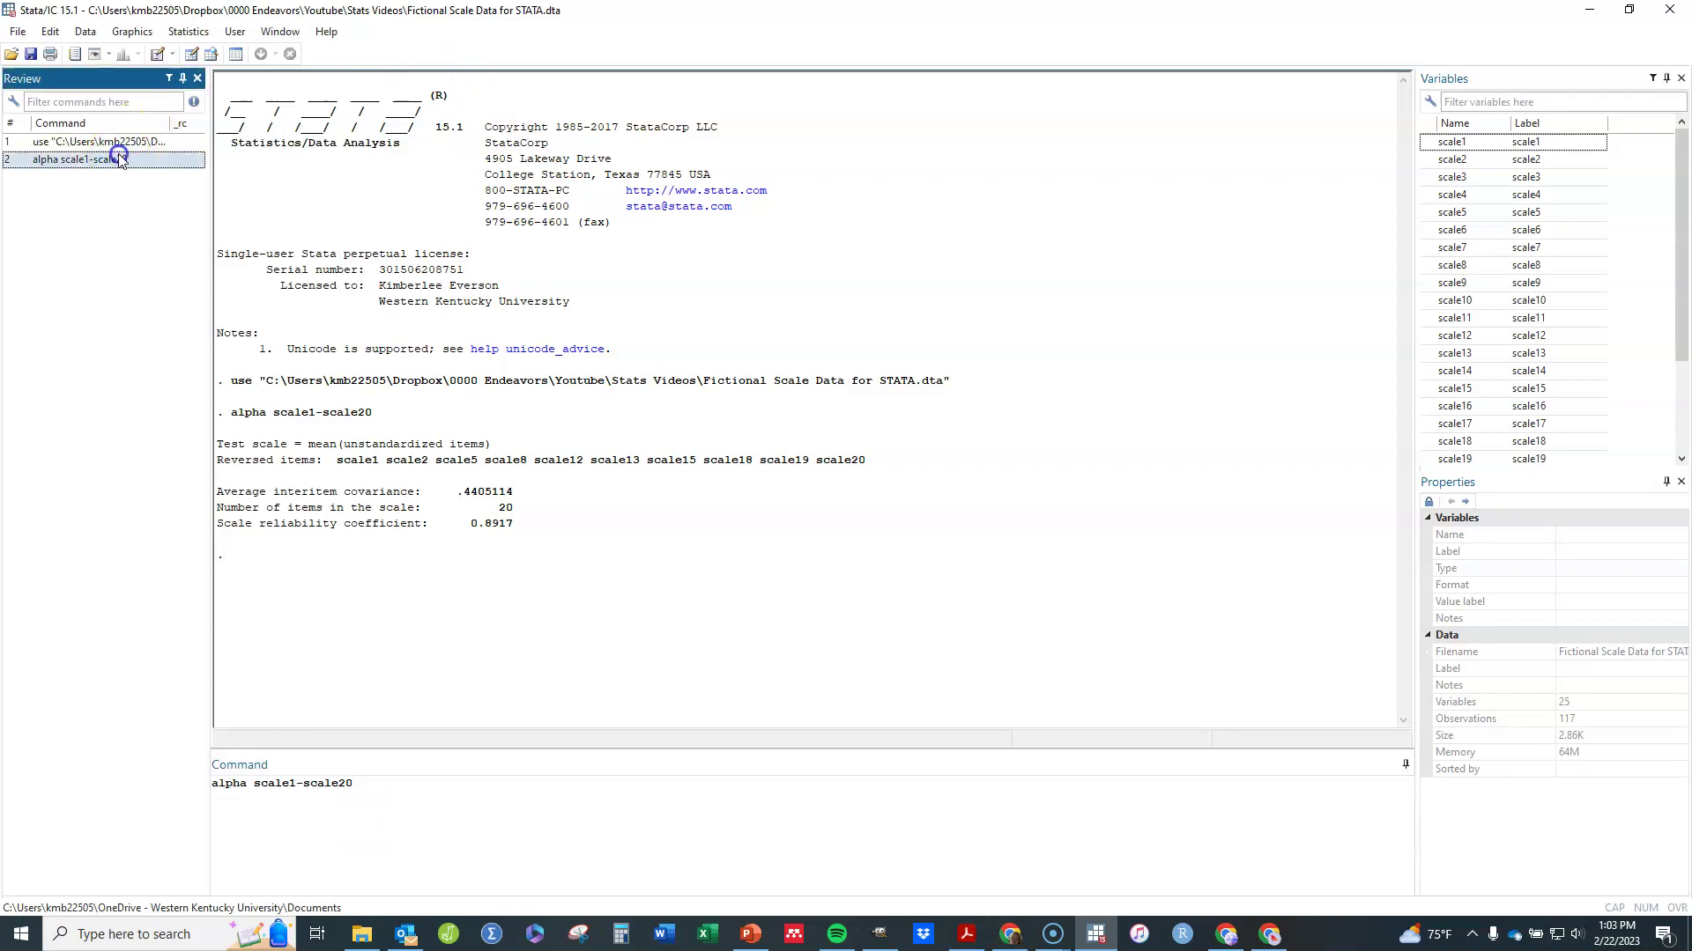
{"action": "left_click", "coordinate": [367, 790]}
{"action": "type", "text": ", "}
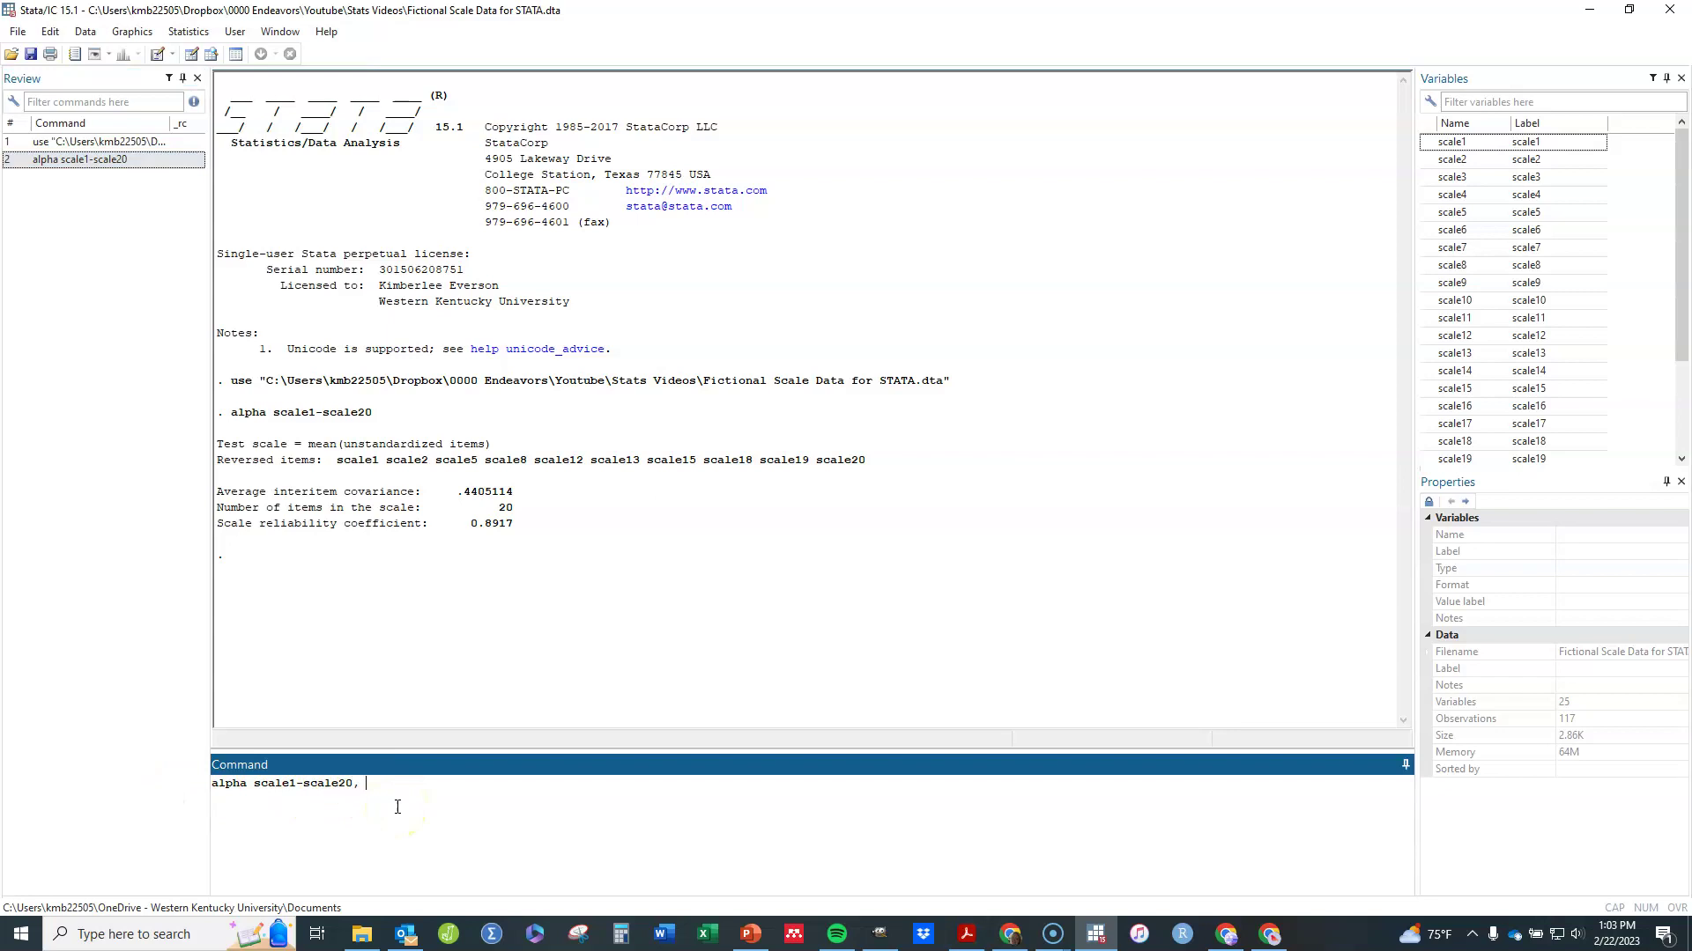
{"action": "type", "text": "item"}
{"action": "key", "text": "Return"}
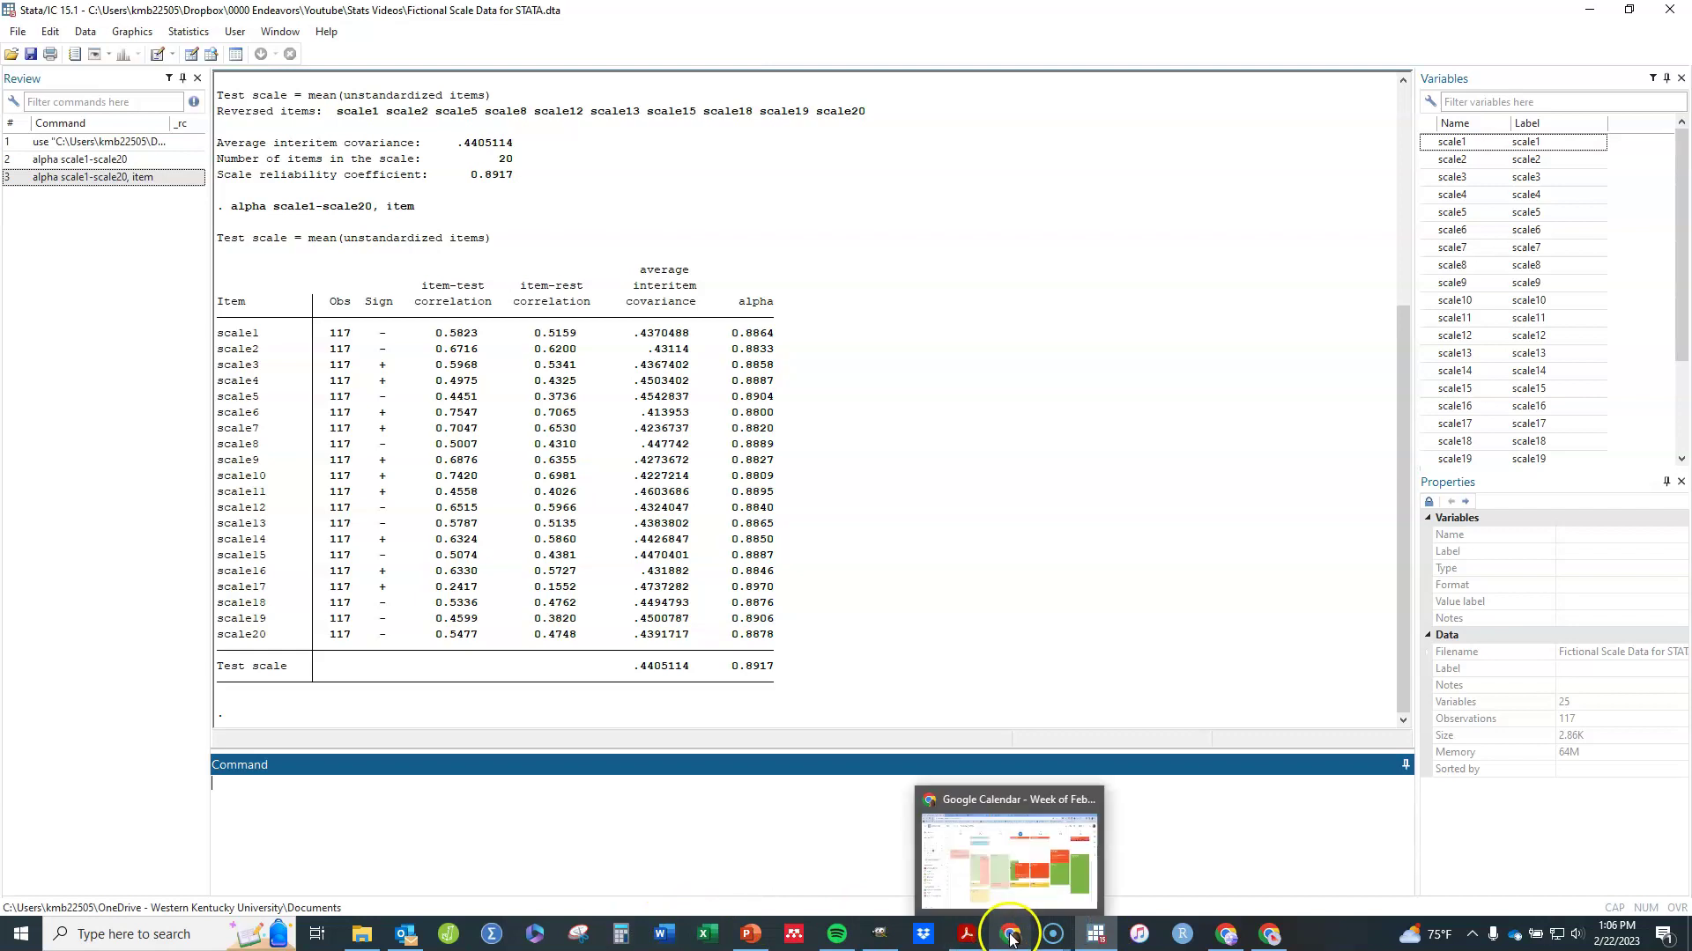
Bring up the OMEGACOEF module web pages and view its download files.
{"action": "left_click", "coordinate": [1229, 939]}
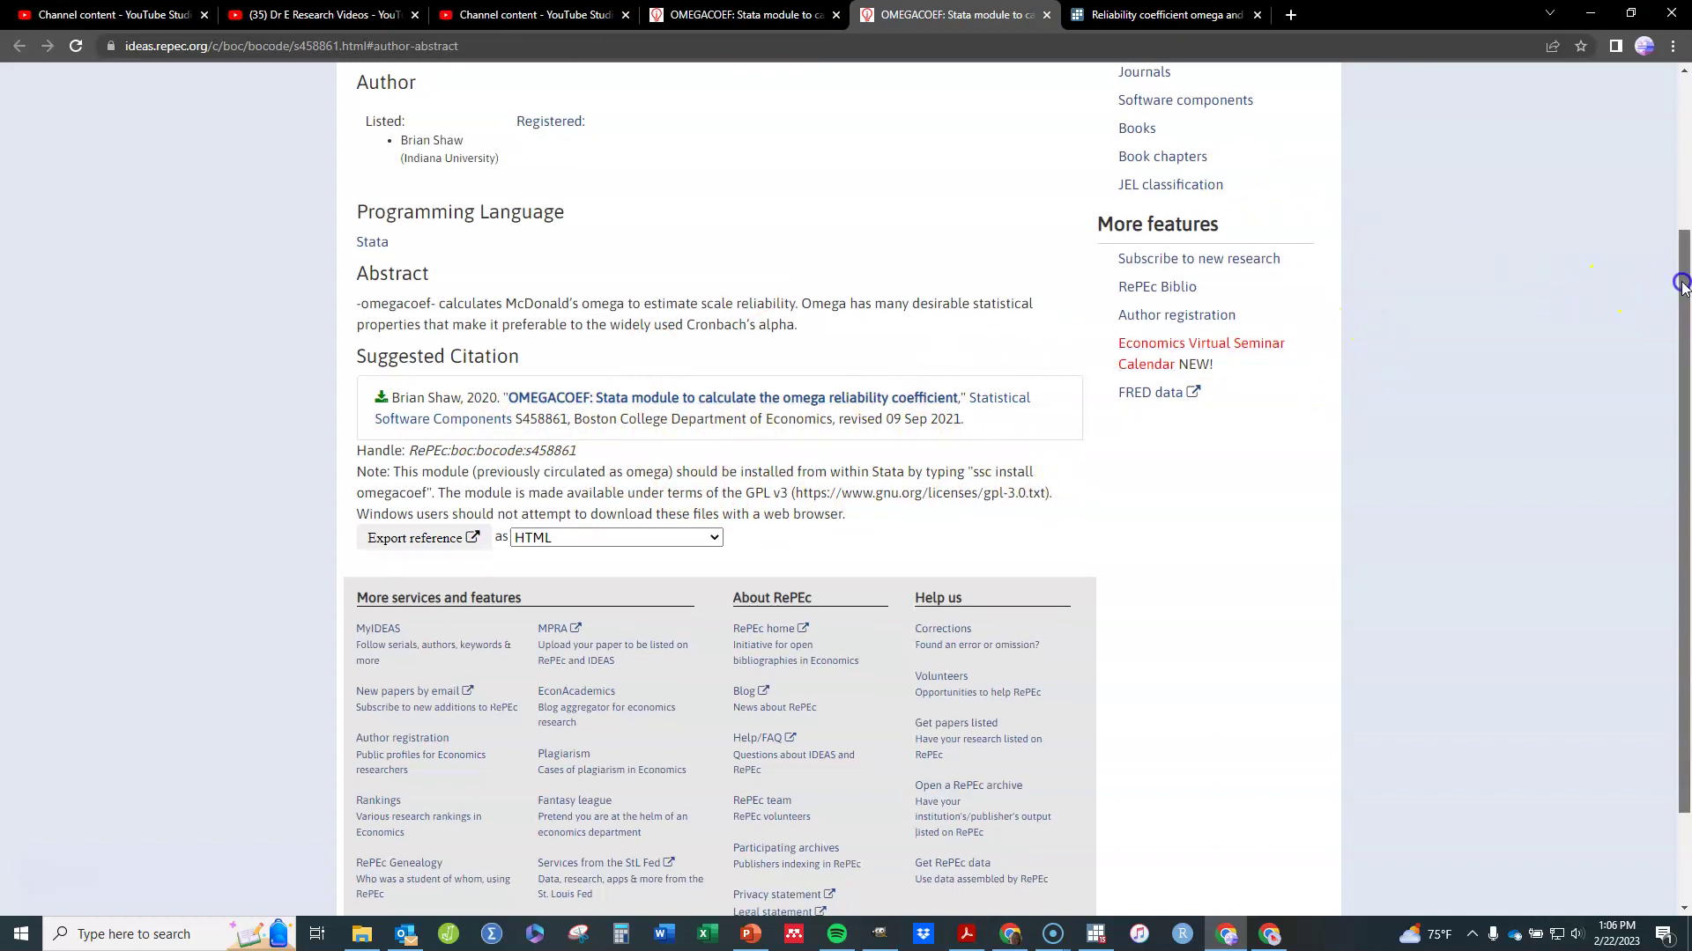
{"action": "scroll", "coordinate": [1660, 307], "scroll_direction": "down", "scroll_amount": 2}
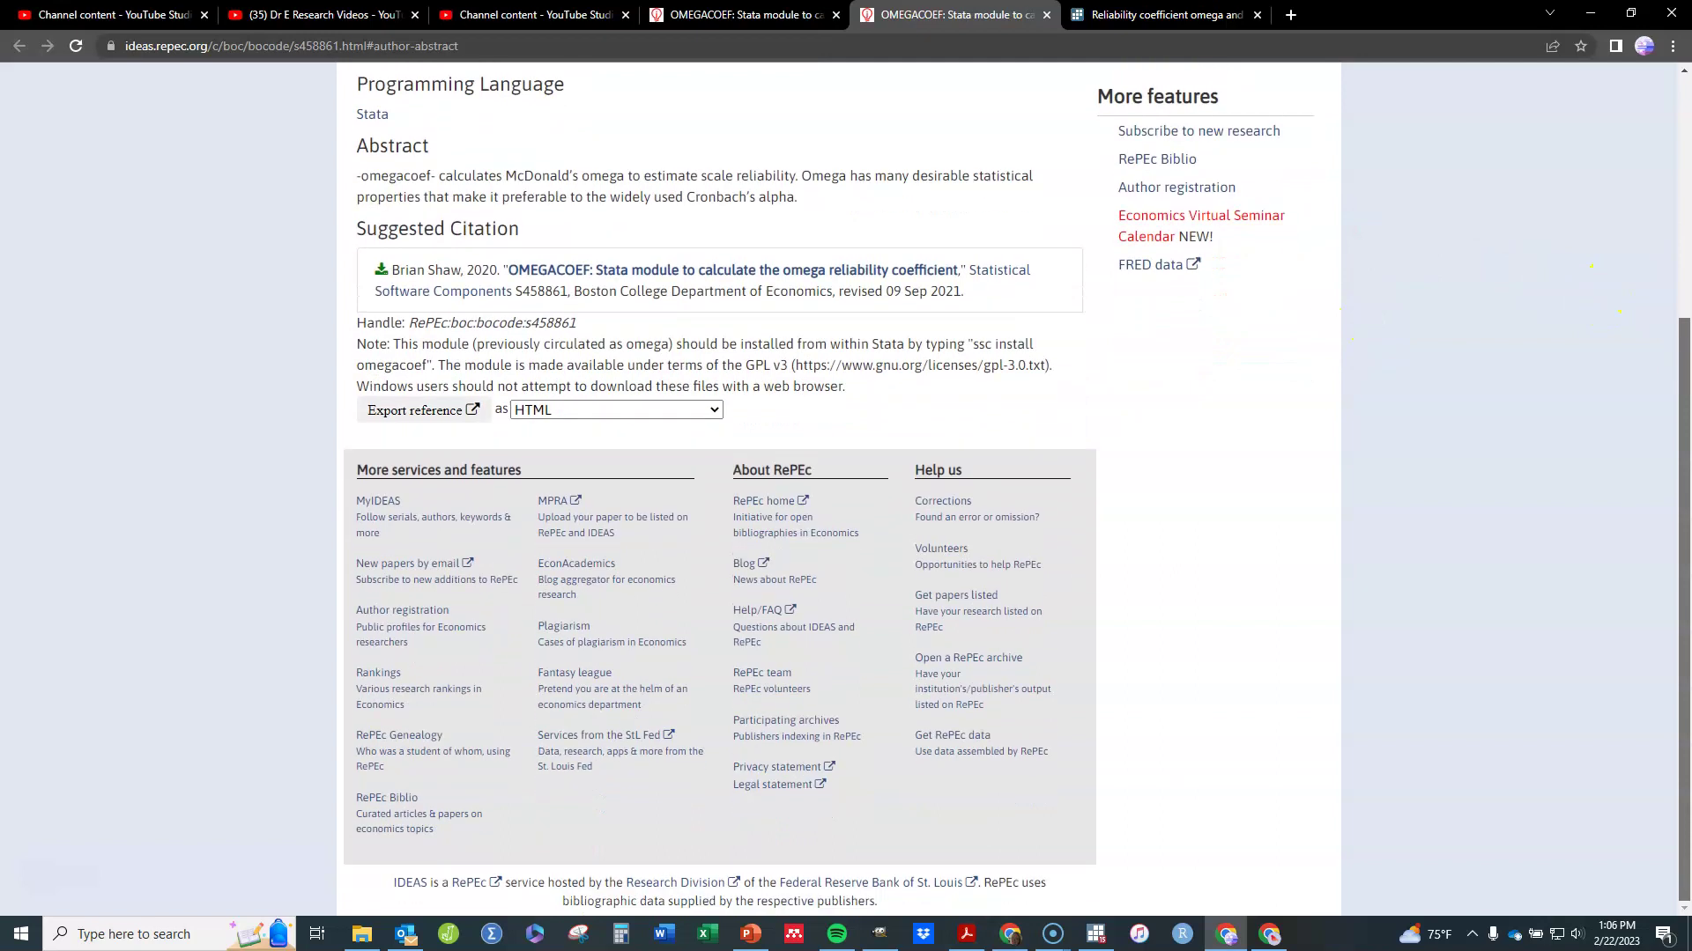
{"action": "scroll", "coordinate": [1074, 135], "scroll_direction": "up", "scroll_amount": 3}
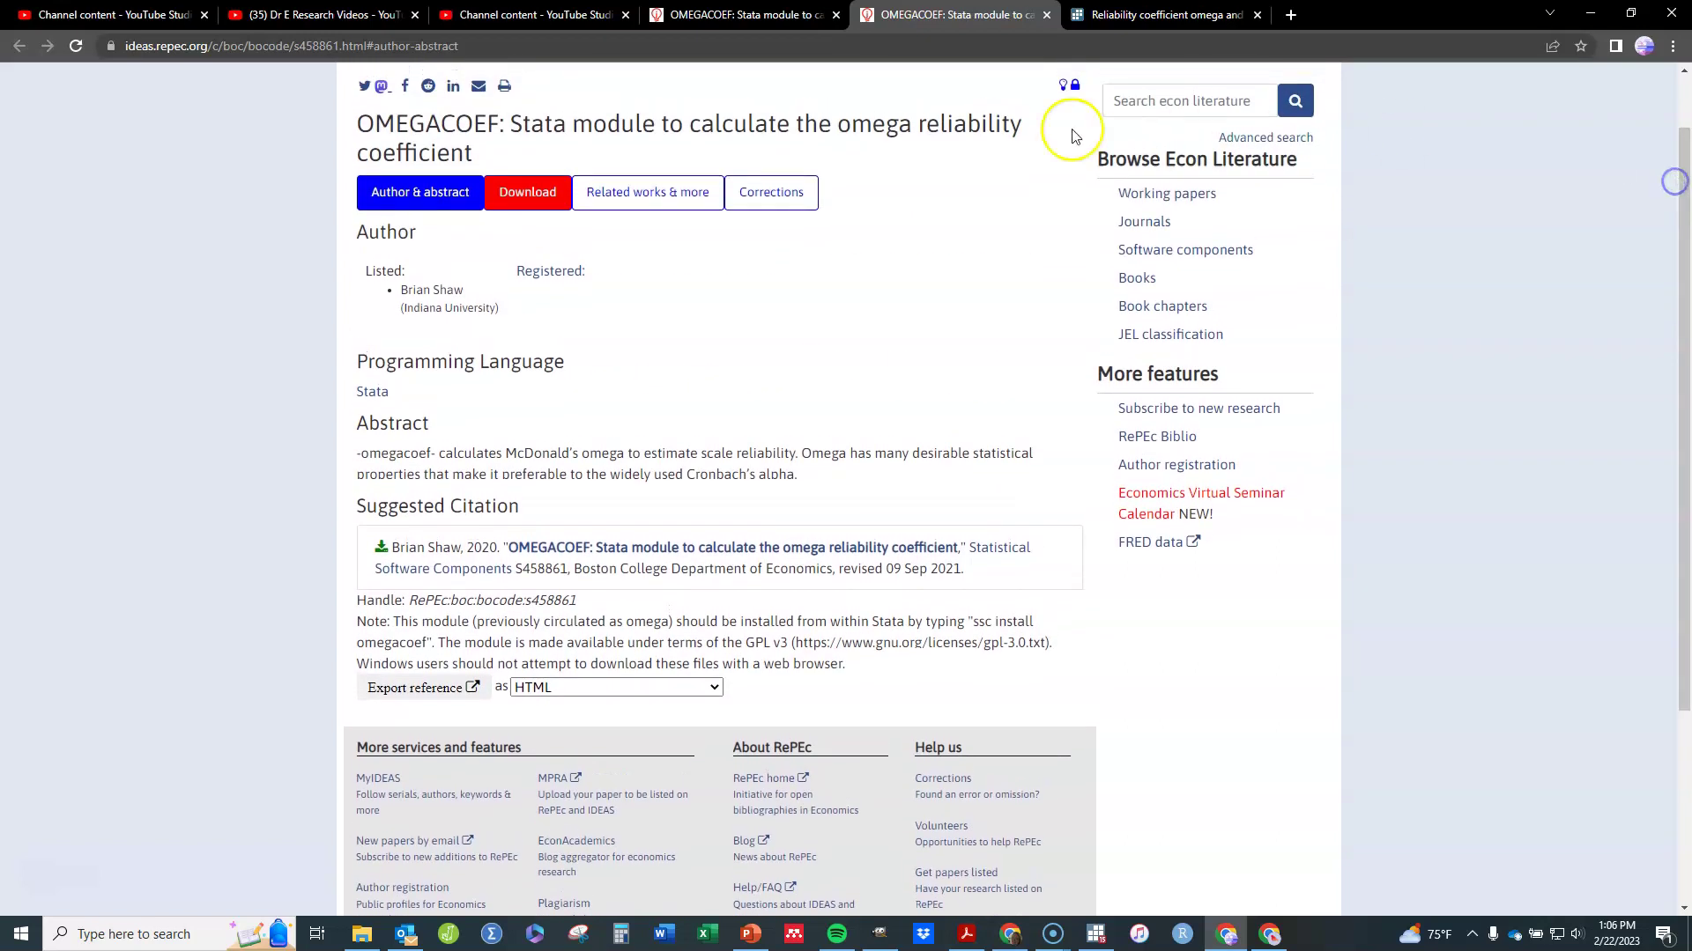
{"action": "left_click", "coordinate": [730, 17]}
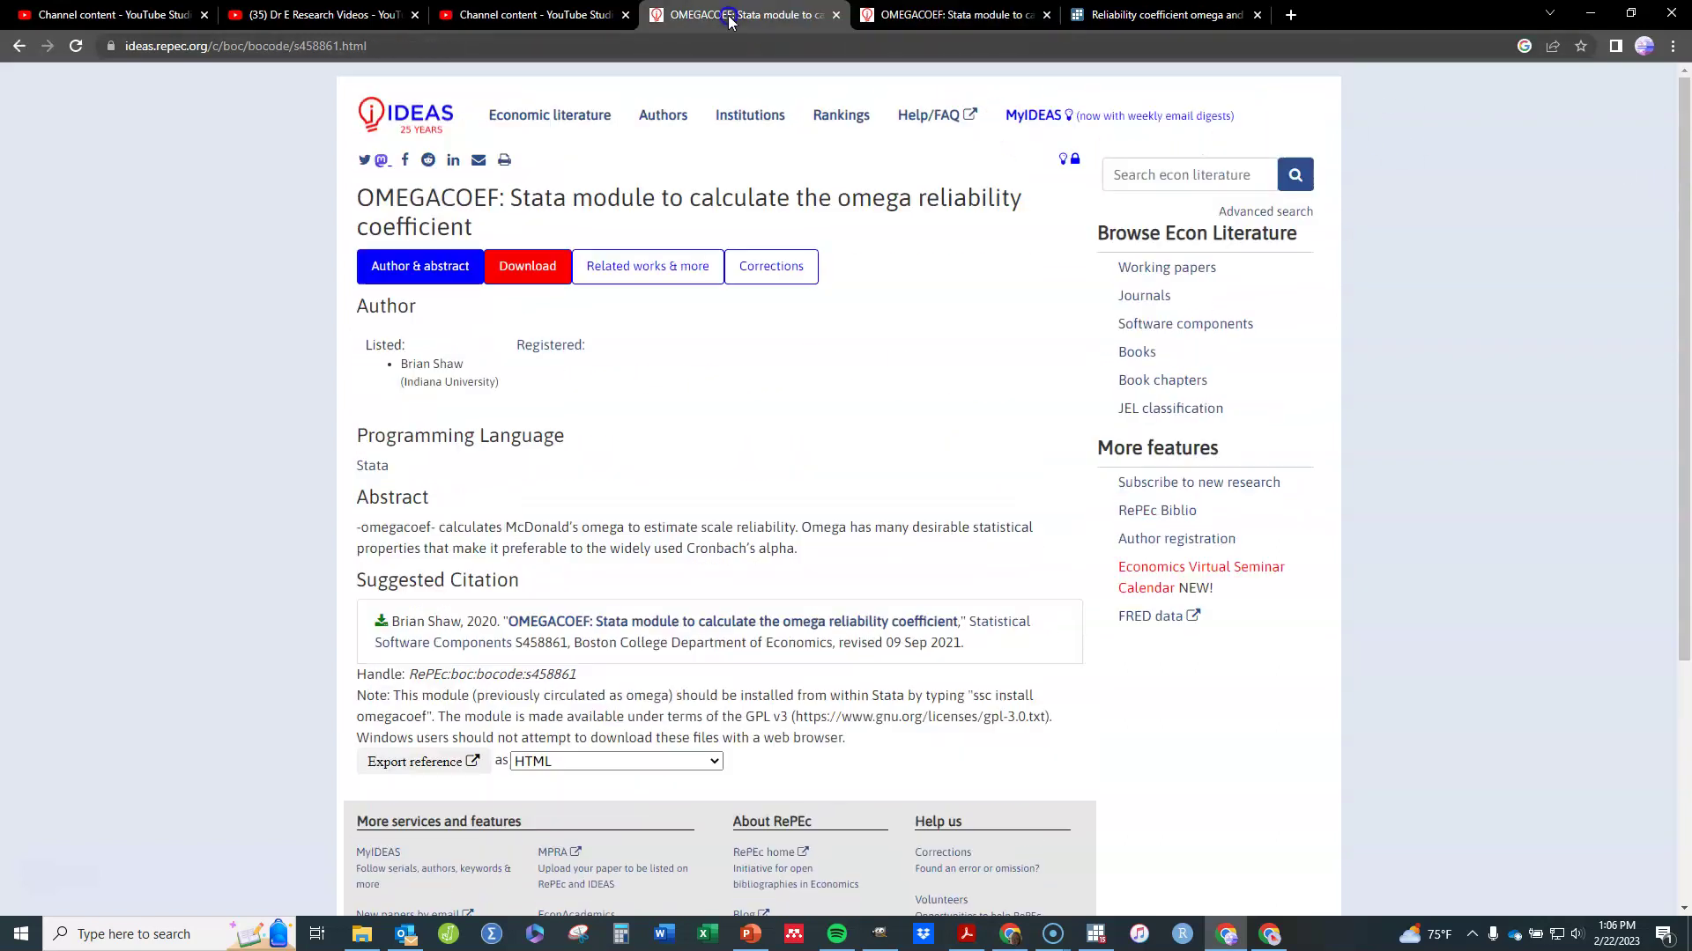
{"action": "left_click", "coordinate": [527, 265]}
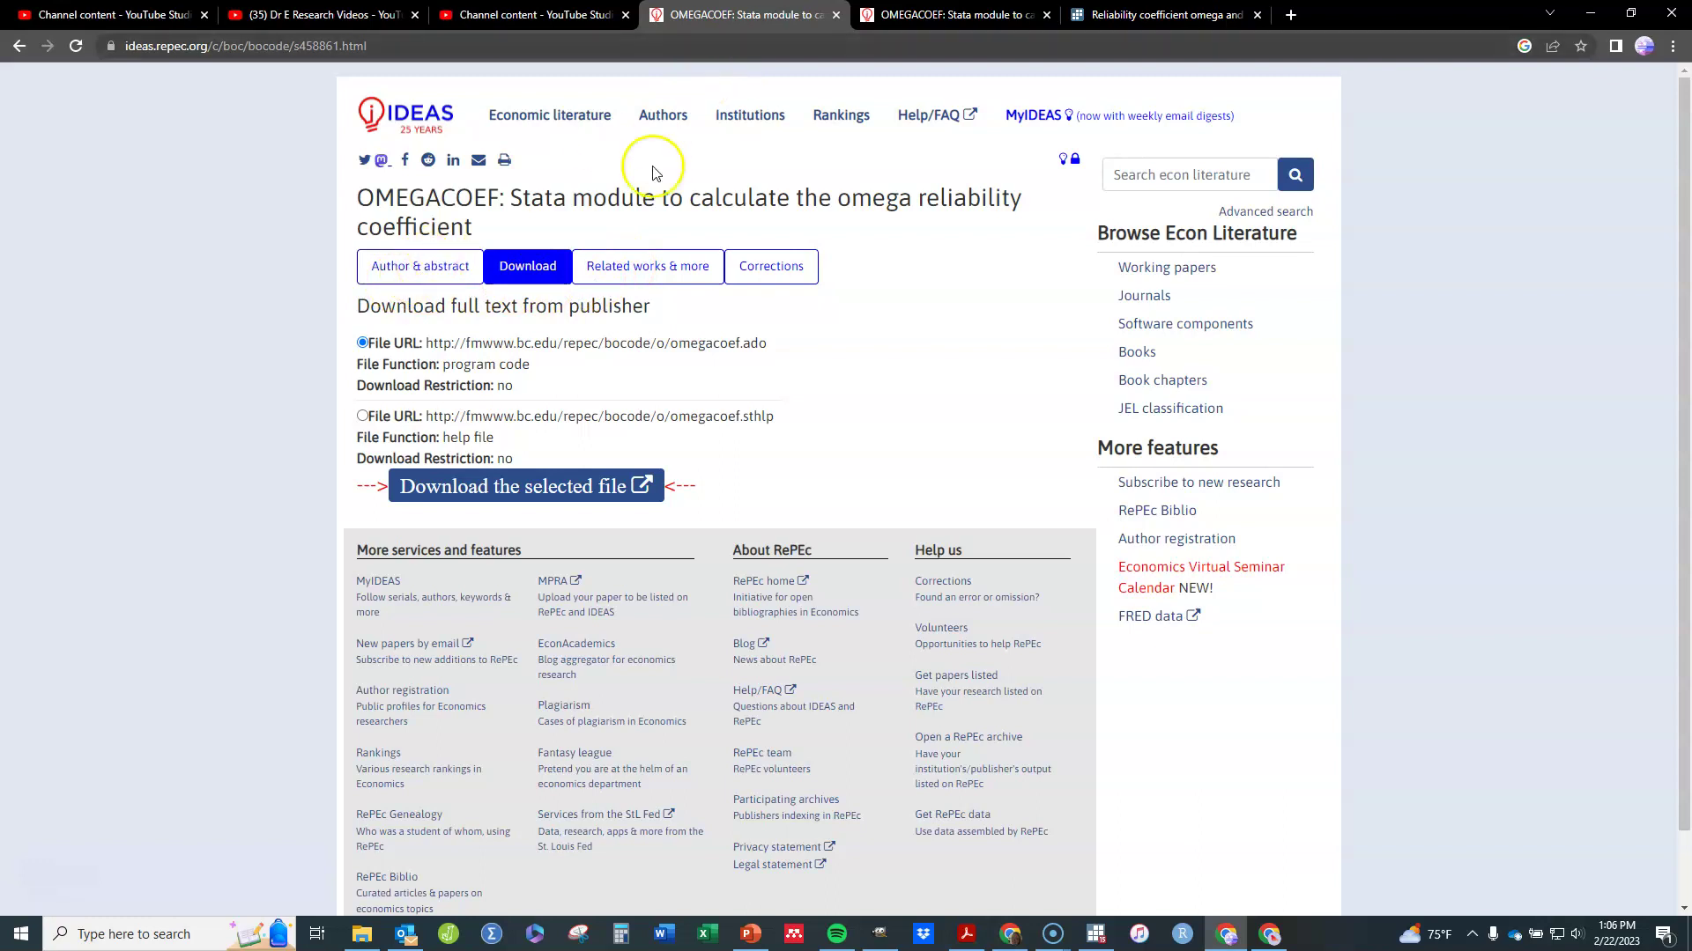
On the abstract page, select the 'ssc install omegacoef' instruction in the Note.
{"action": "left_click", "coordinate": [895, 16]}
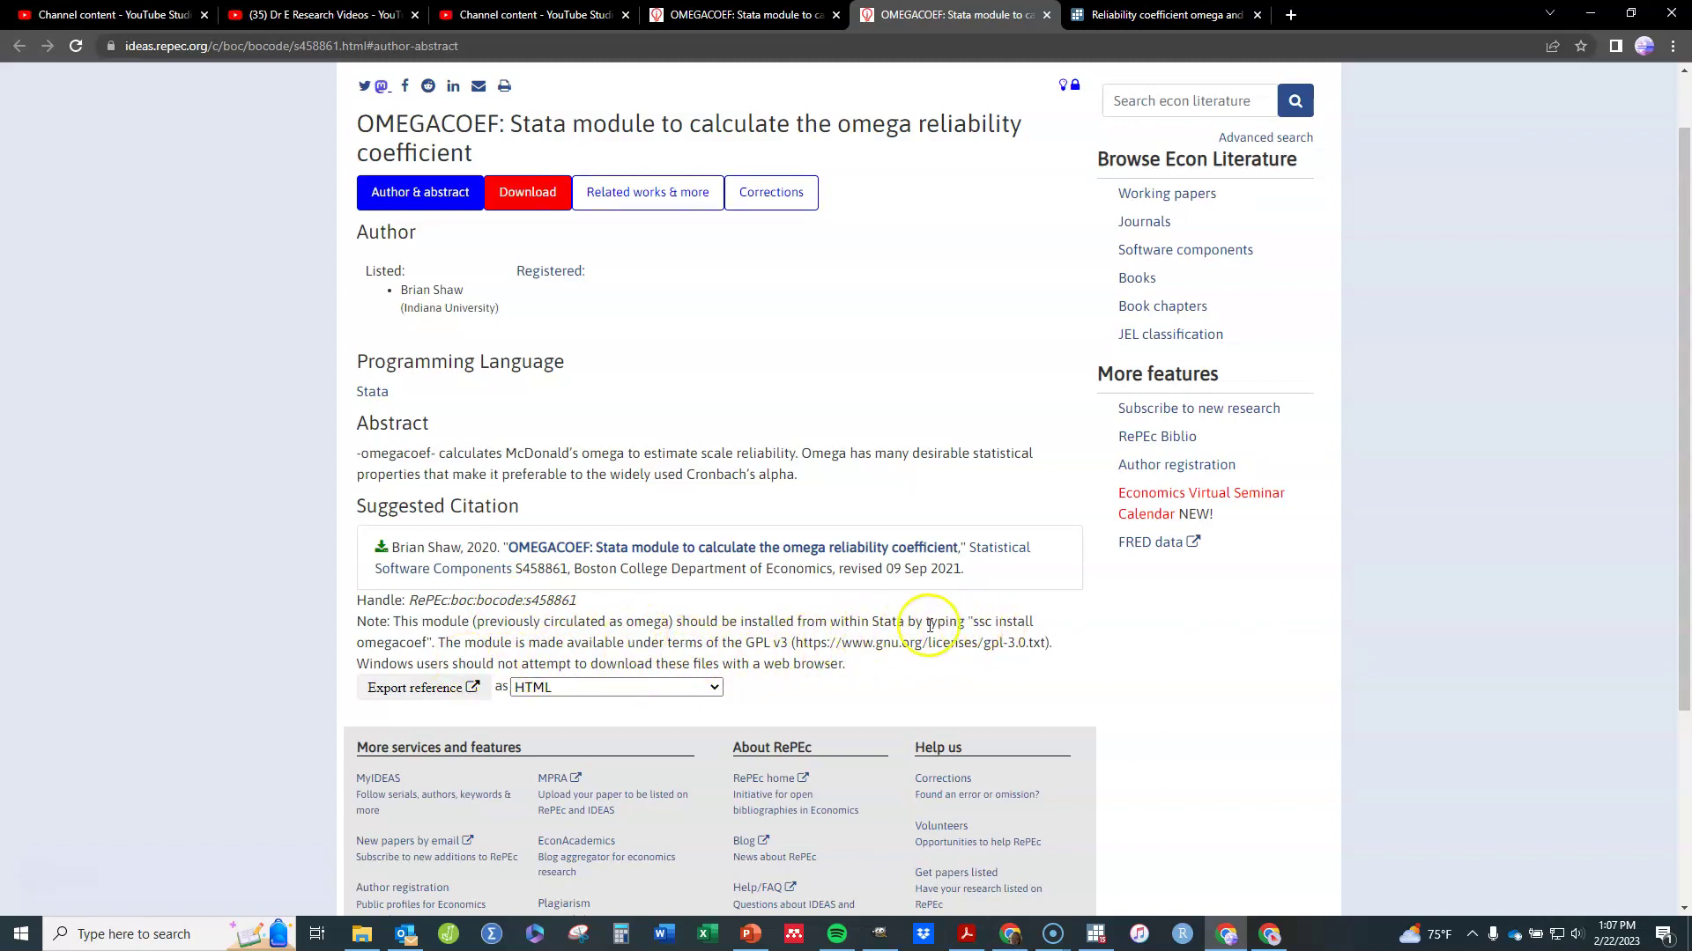
{"action": "left_click_drag", "start_coordinate": [422, 643], "coordinate": [740, 602]}
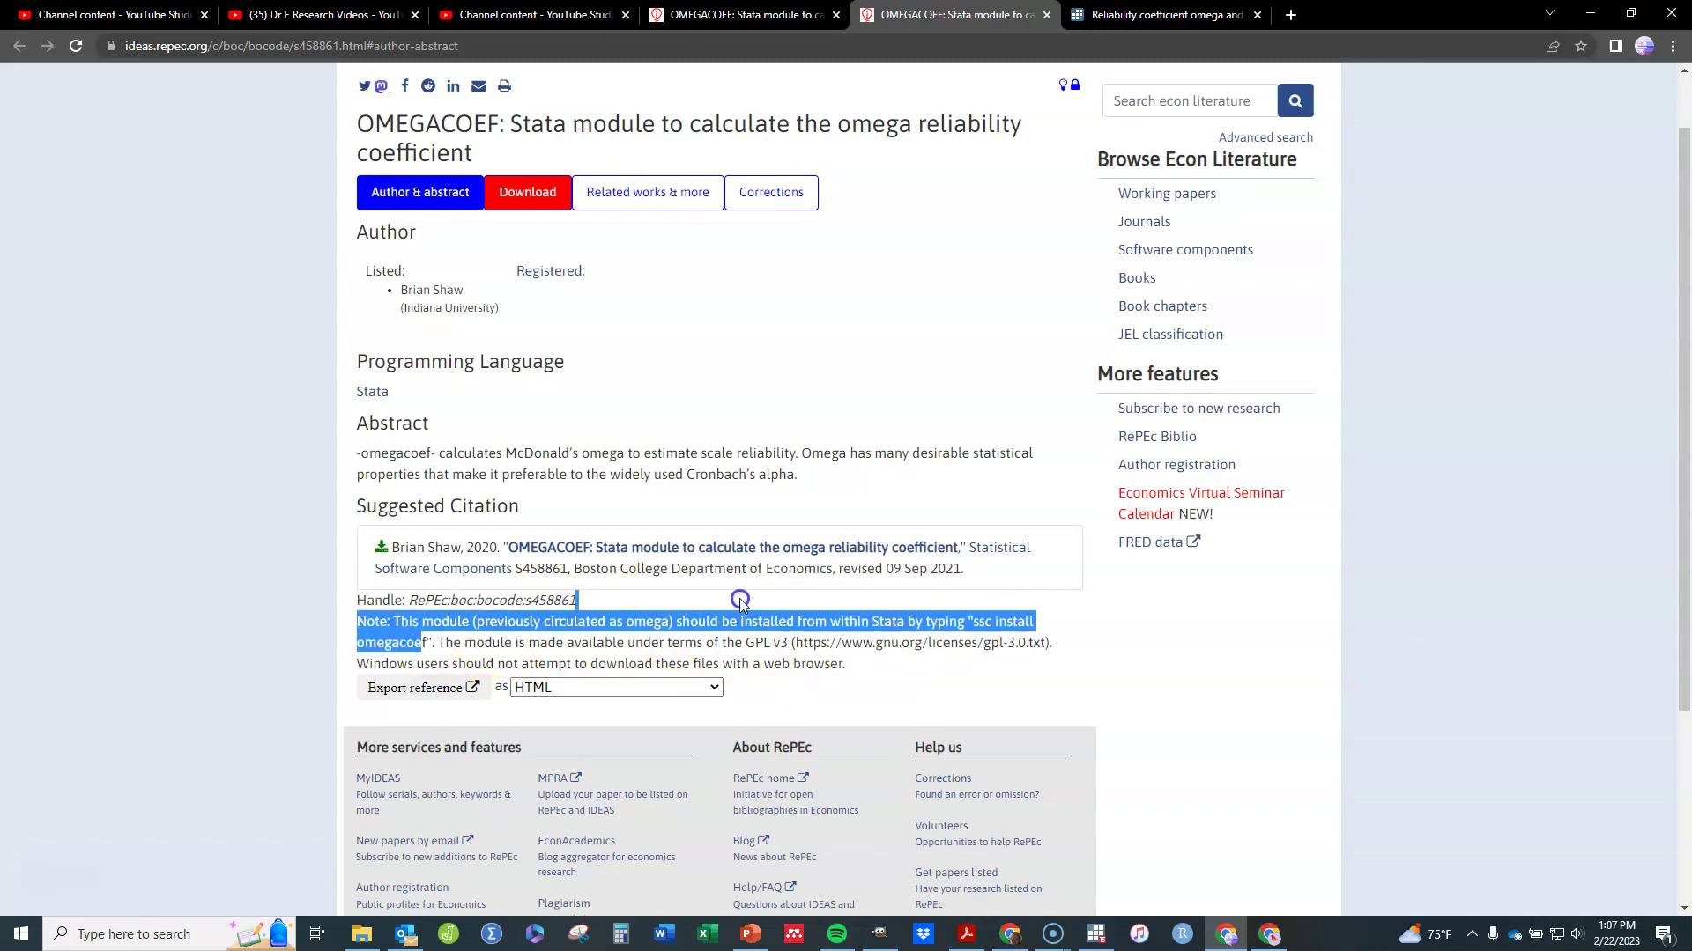
{"action": "left_click_drag", "start_coordinate": [422, 646], "coordinate": [423, 644]}
{"action": "left_click", "coordinate": [428, 643]}
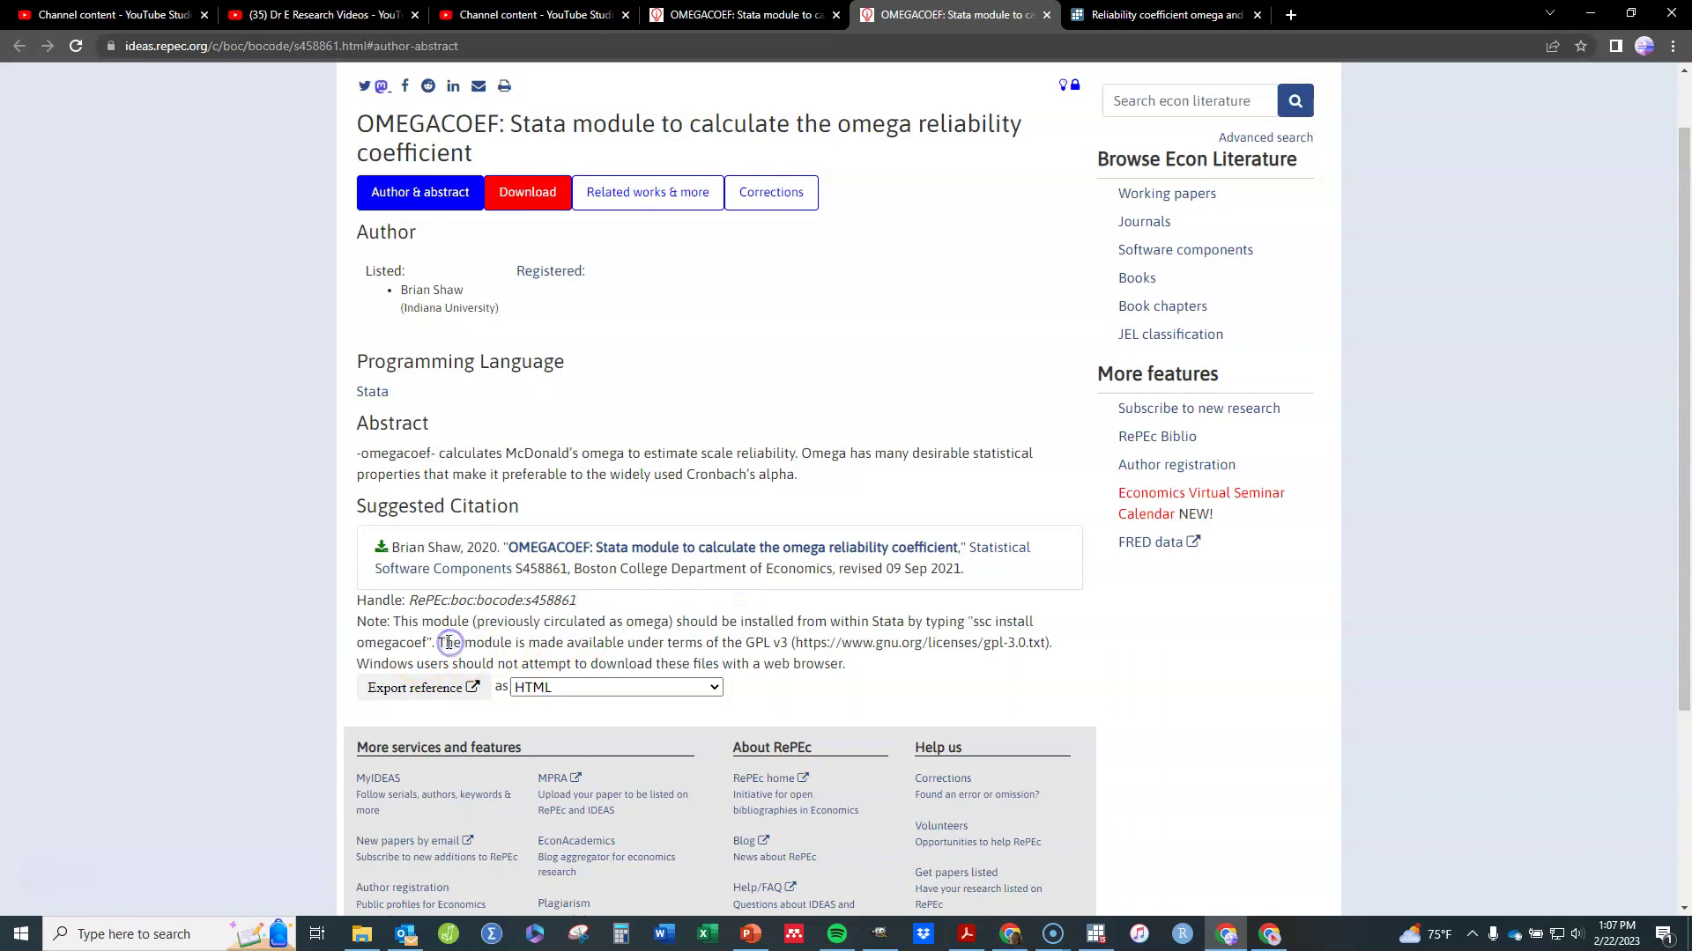
{"action": "left_click_drag", "start_coordinate": [413, 642], "coordinate": [972, 623]}
{"action": "key", "text": "ctrl+c"}
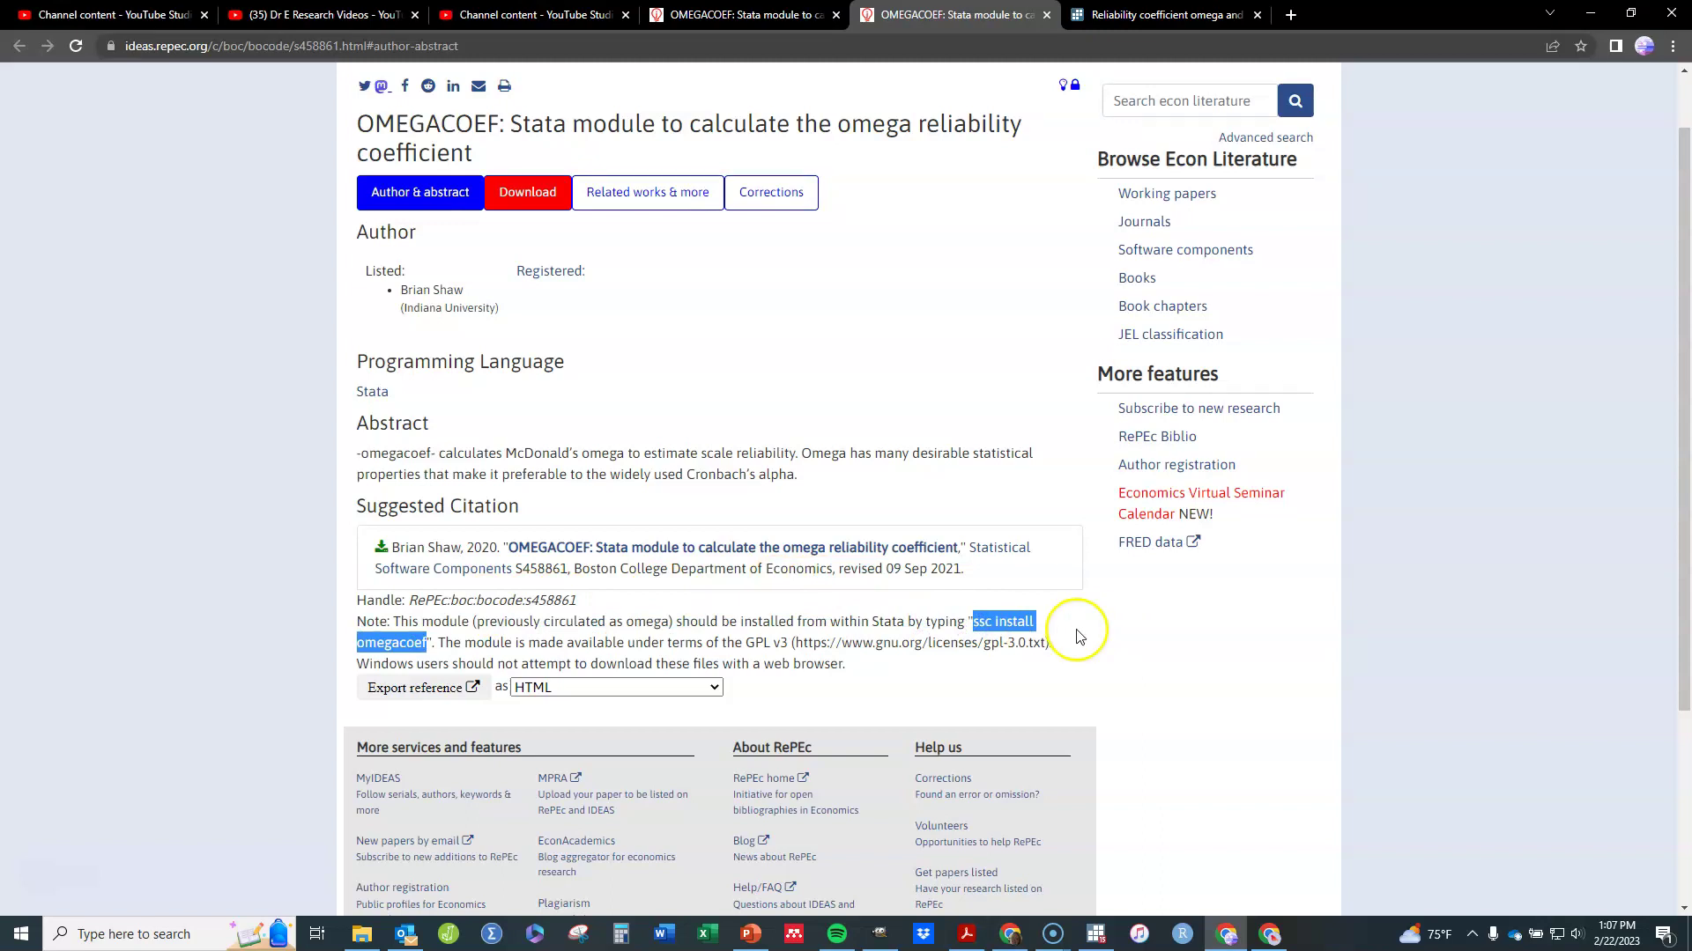
Paste and run 'ssc install omegacoef' in Stata, which reports files already up to date.
{"action": "left_click", "coordinate": [1592, 12]}
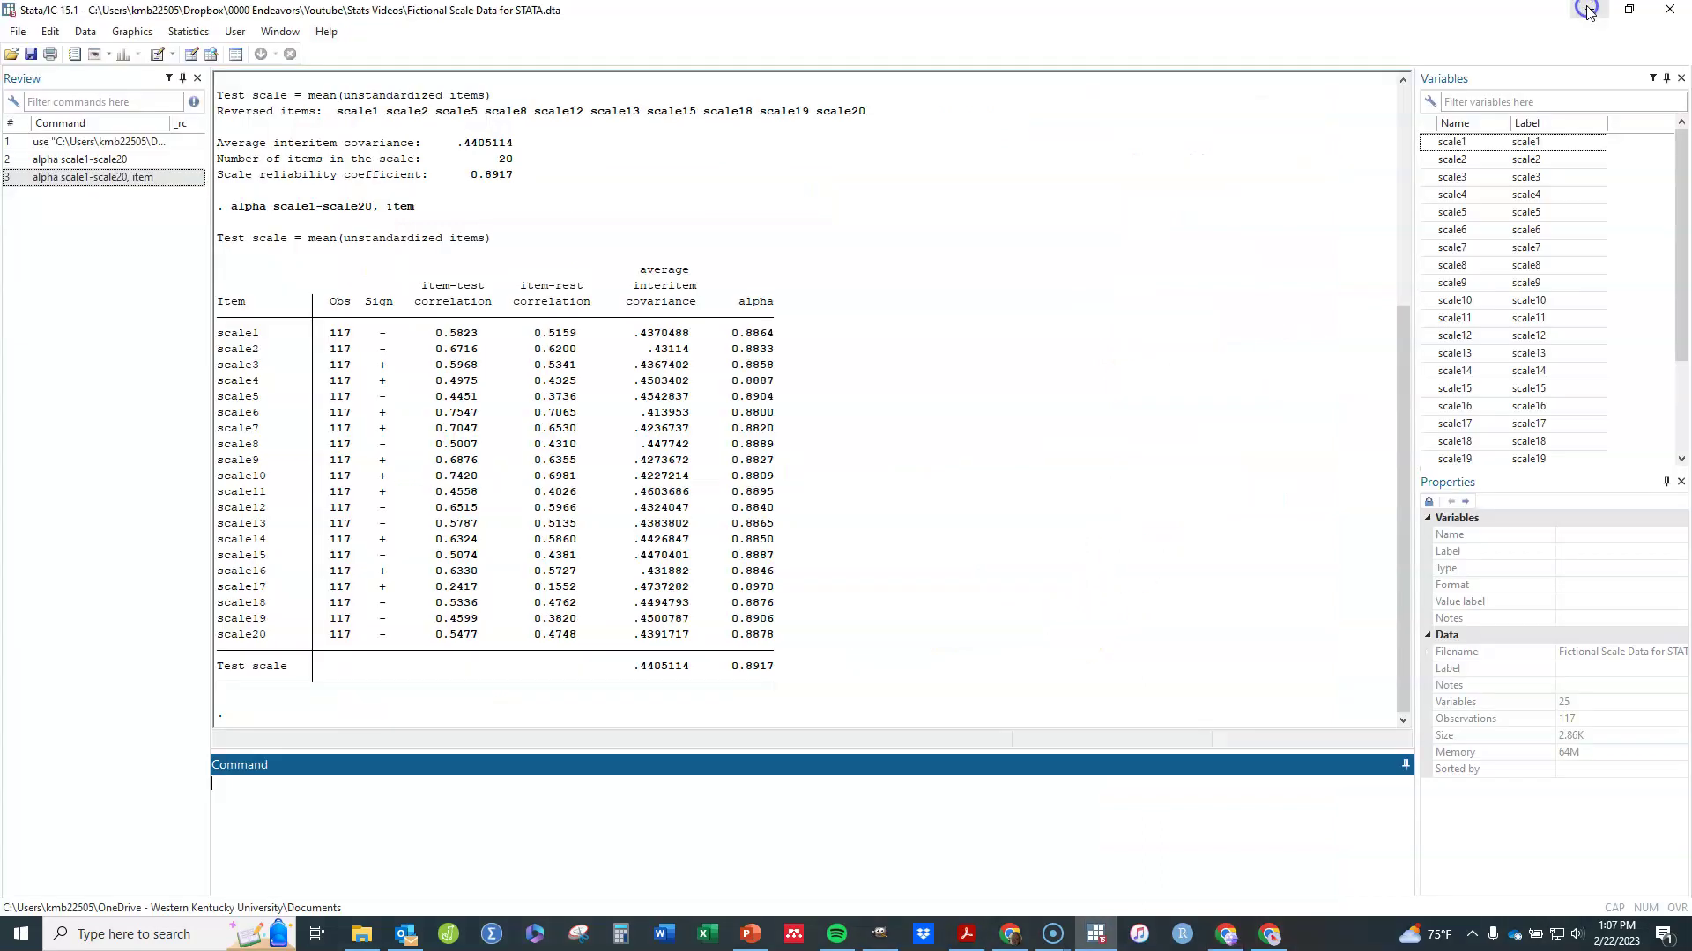
{"action": "left_click", "coordinate": [322, 824]}
{"action": "key", "text": "ctrl+v"}
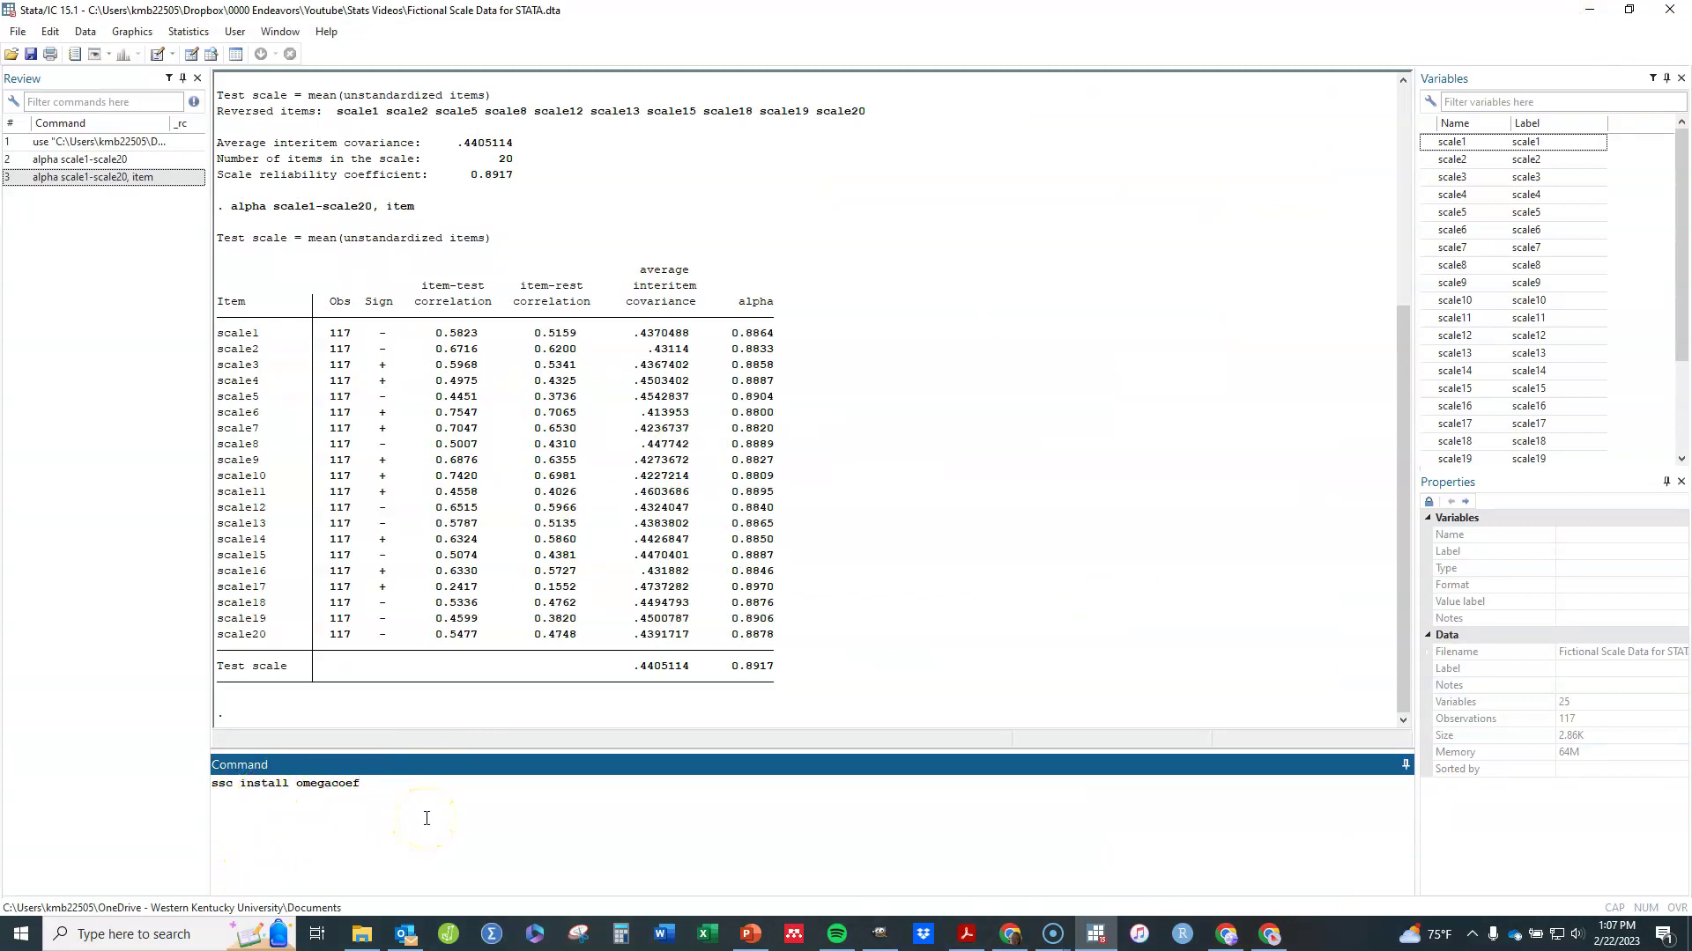
{"action": "key", "text": "Return"}
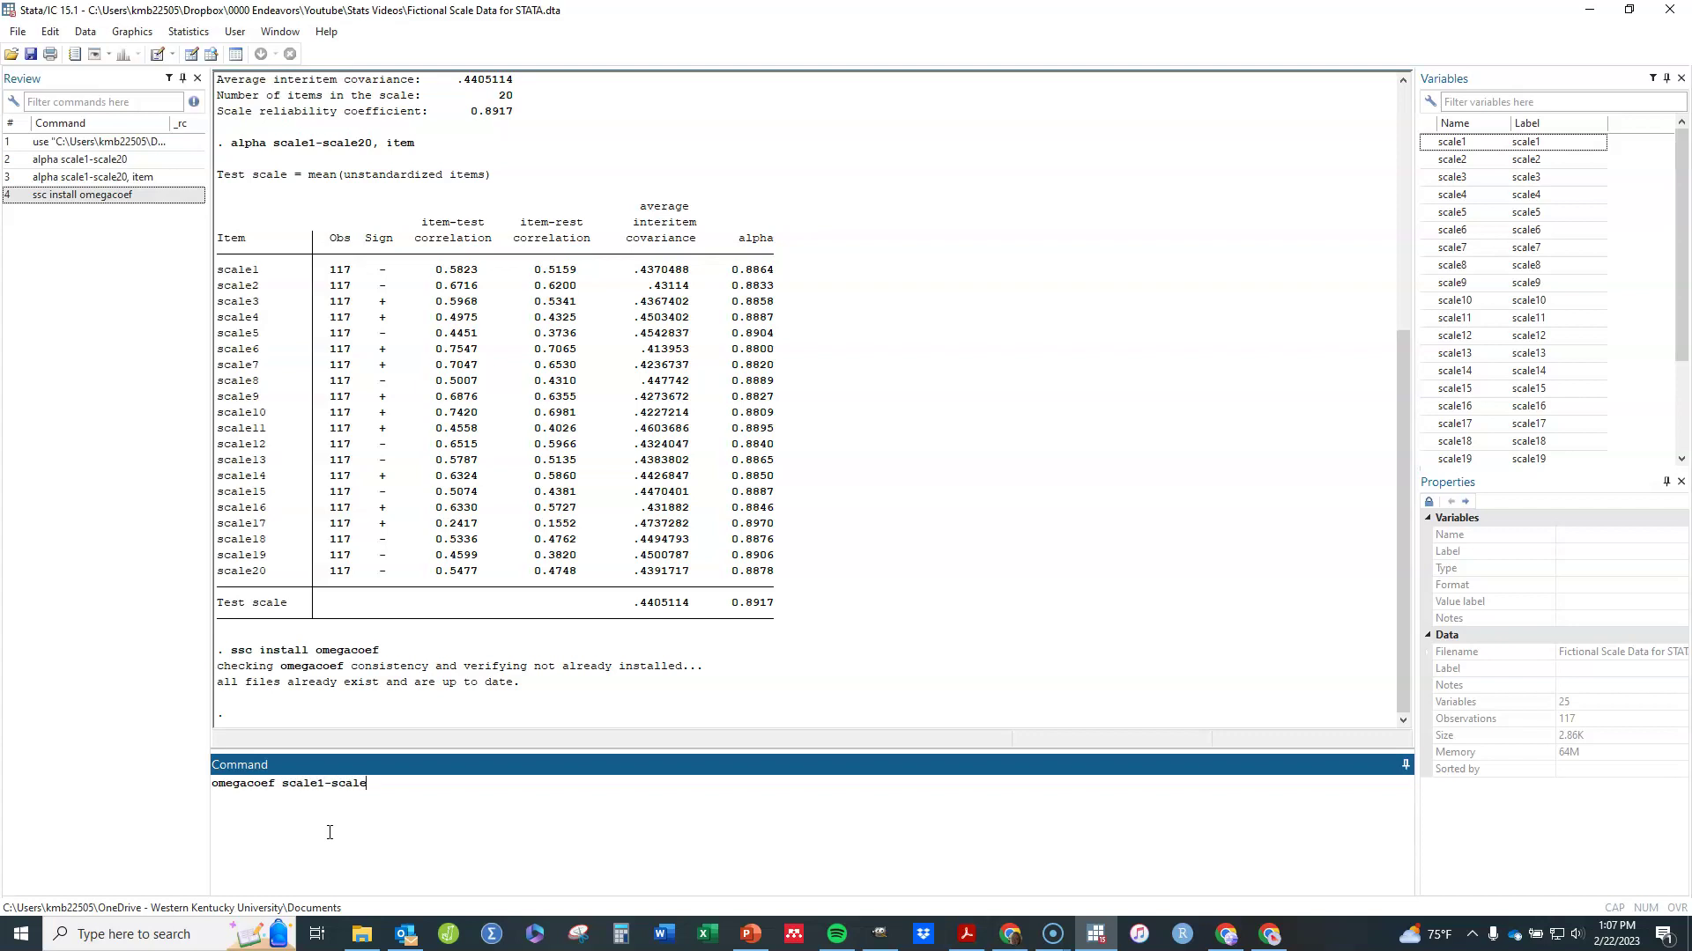
Run 'omegacoef scale1-scale20', yielding McDonald's omega of 0.8943 for 20 items.
{"action": "key", "text": "Return"}
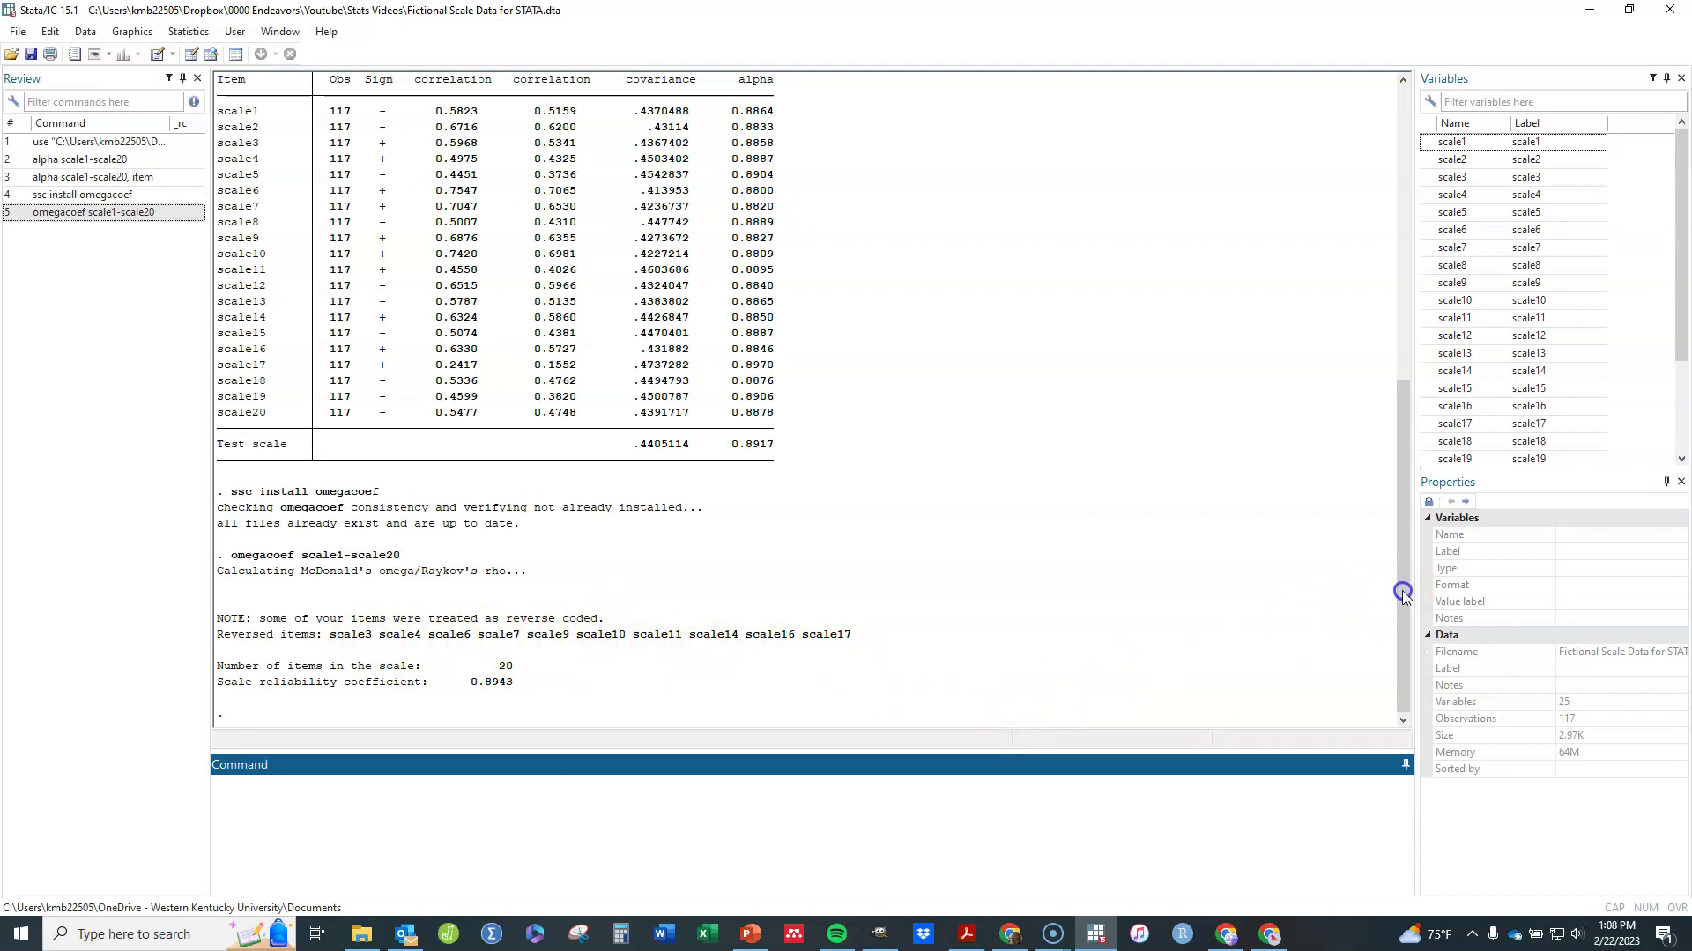
{"action": "mouse_move", "coordinate": [1403, 593]}
{"action": "left_mouse_down"}
{"action": "mouse_move", "coordinate": [1397, 575]}
{"action": "mouse_move", "coordinate": [1398, 599]}
{"action": "left_mouse_up"}
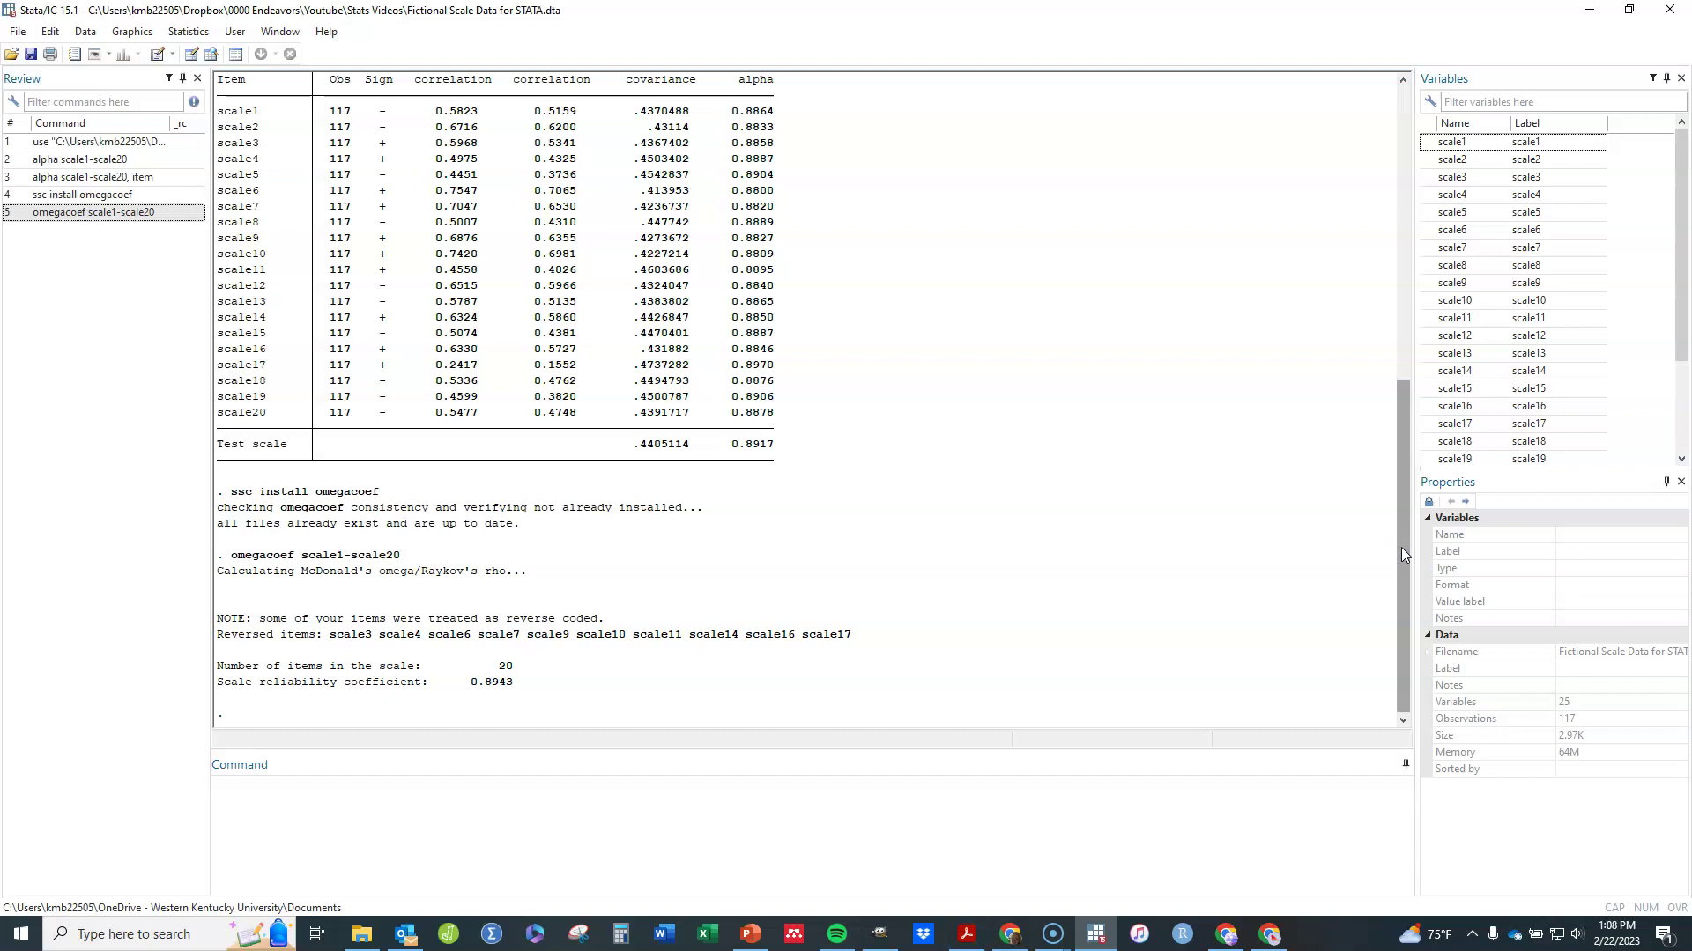
{"action": "left_click_drag", "start_coordinate": [1403, 552], "coordinate": [1403, 563]}
{"action": "left_click_drag", "start_coordinate": [1401, 465], "coordinate": [1388, 279]}
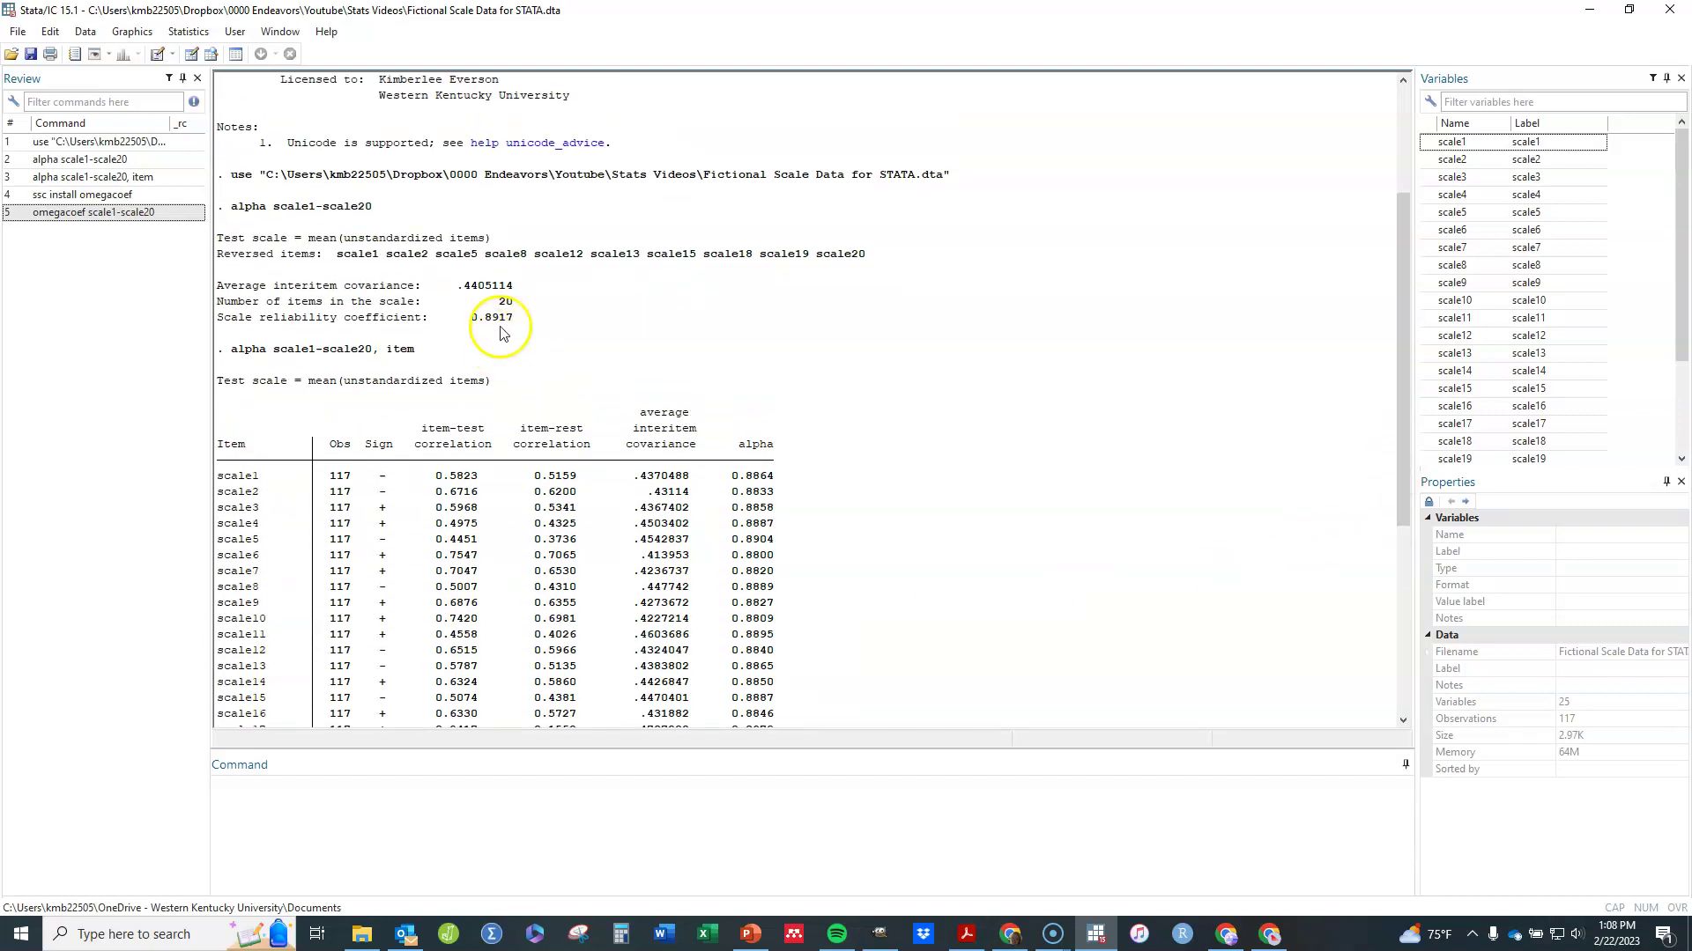
{"action": "left_click", "coordinate": [1402, 454]}
{"action": "left_click_drag", "start_coordinate": [1401, 447], "coordinate": [1401, 661]}
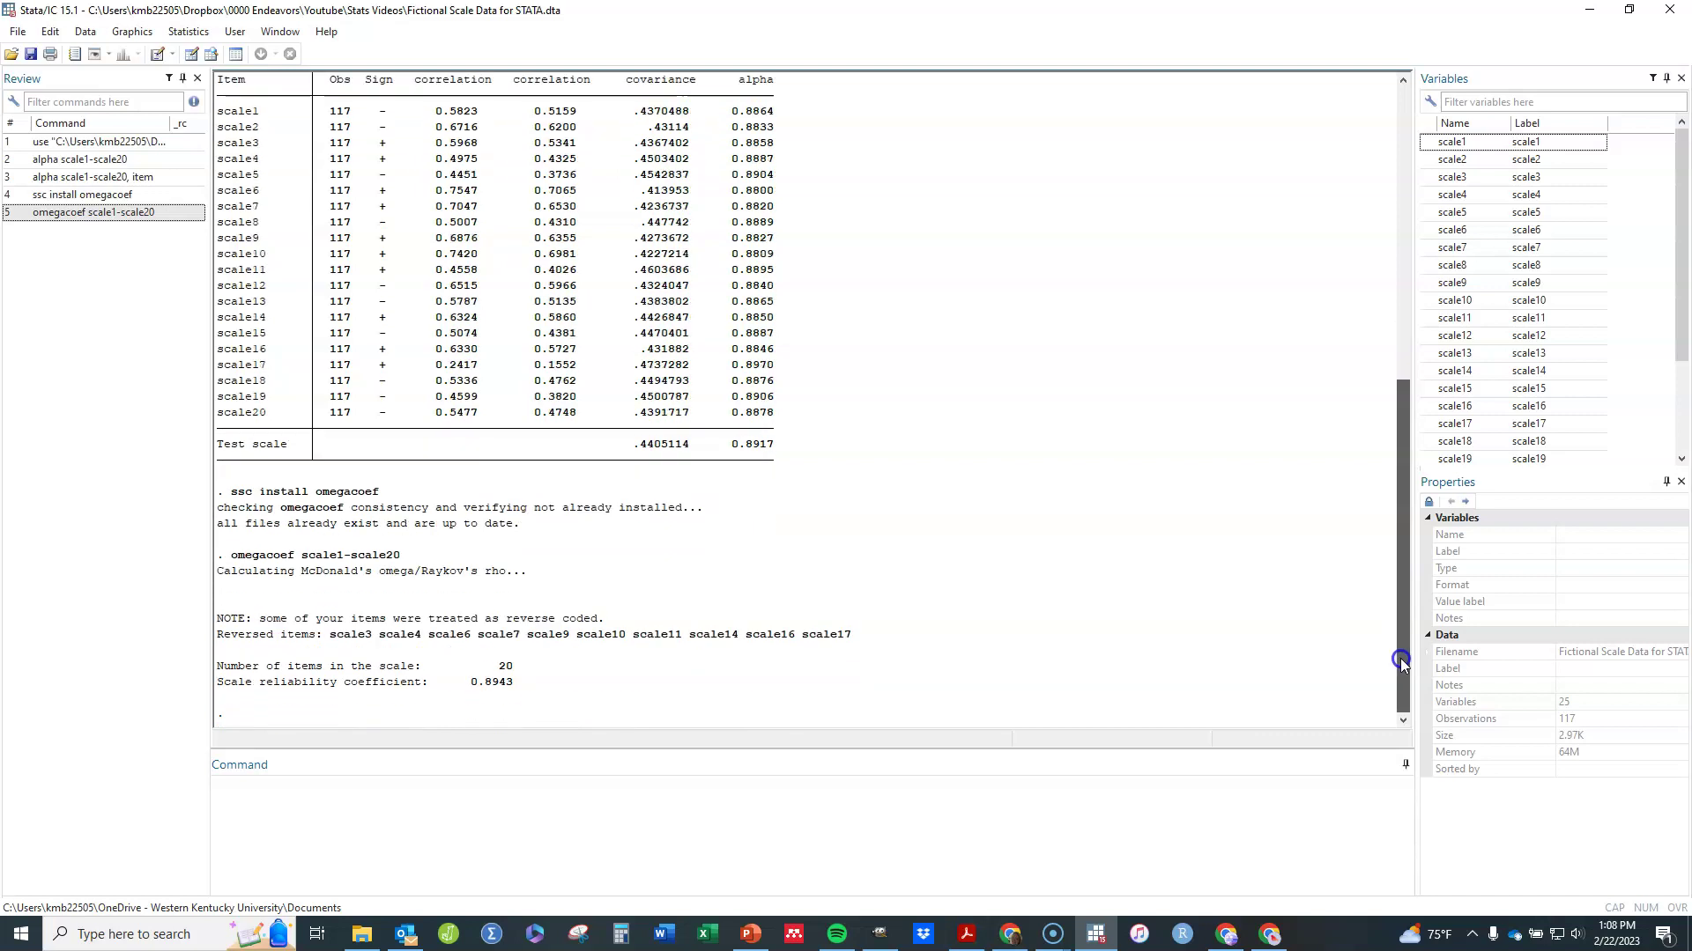